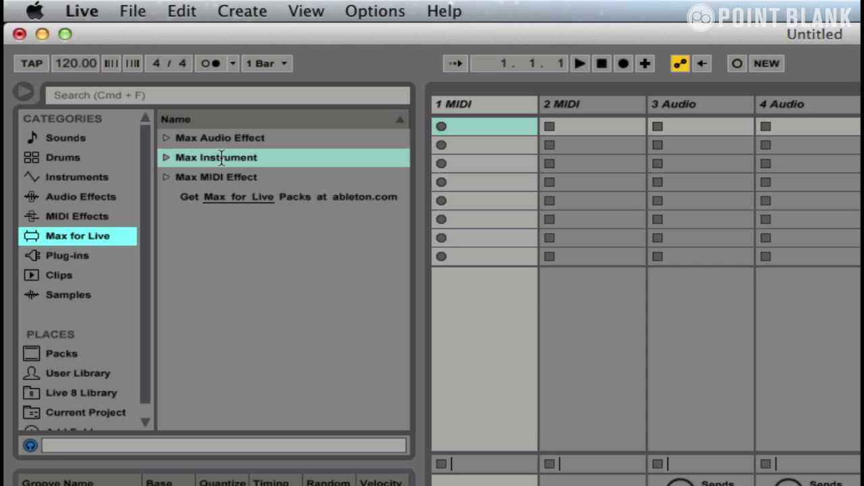
Load the DrumSynth Kick device from the Max Instrument folder onto the first MIDI track.
click(169, 157)
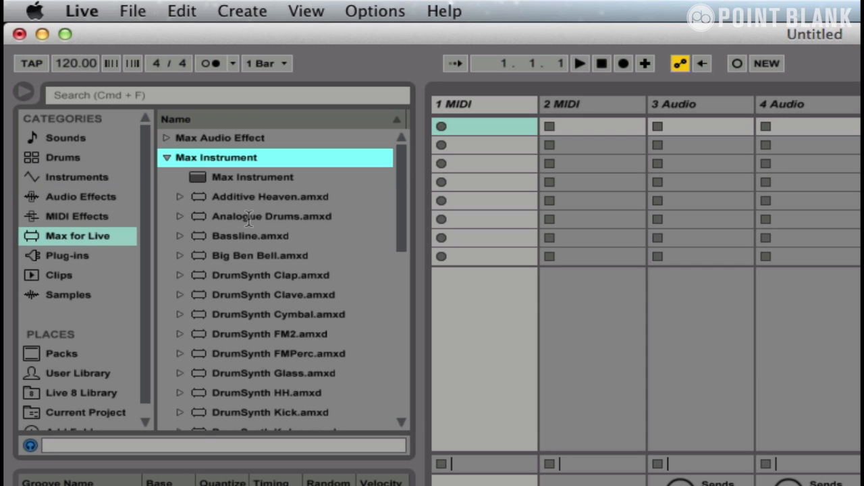
click(239, 412)
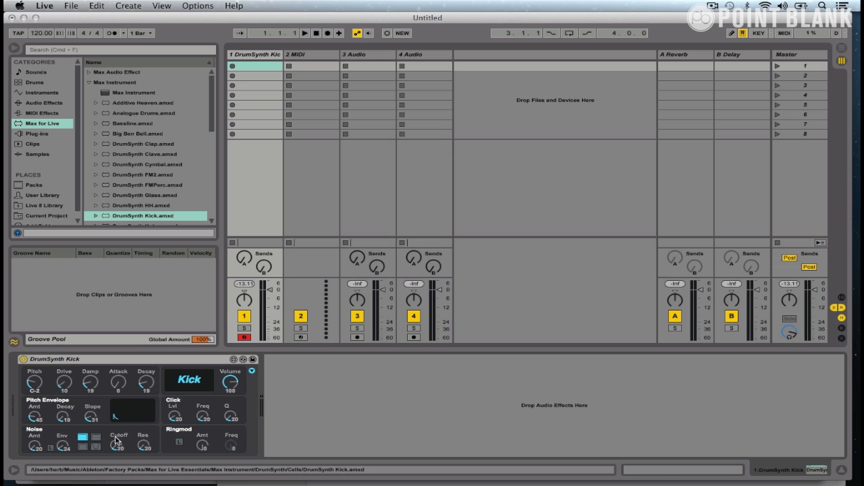
click(197, 383)
Switch to Finder and extract PB_KickDrumDesigner.amxd.zip in the Downloads folder.
click(36, 474)
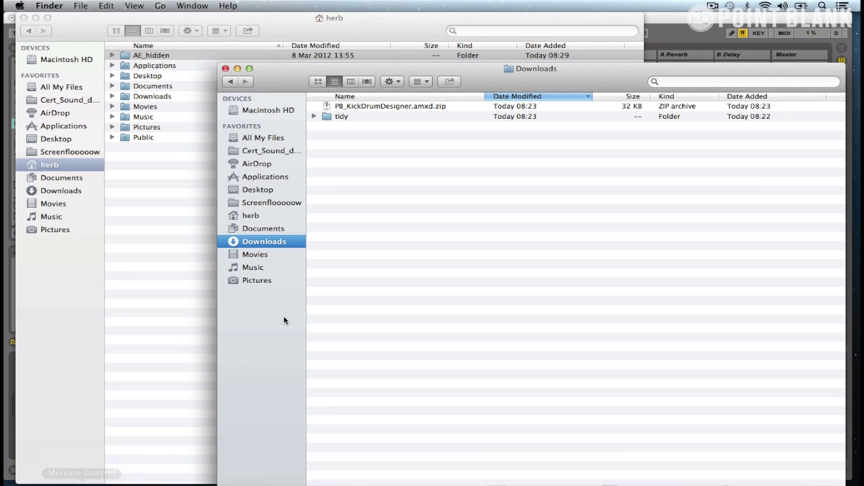
double_click(381, 107)
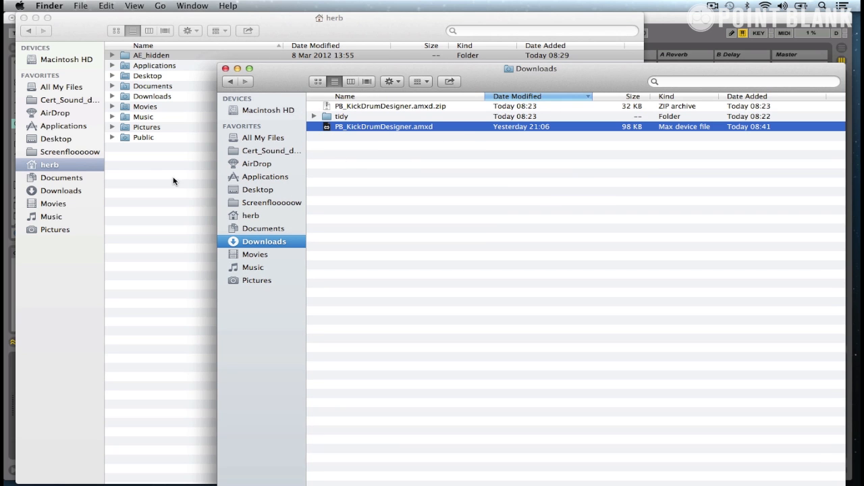
Move PB_KickDrumDesigner.amxd from Downloads into Music > Ableton > User Library > Presets > Instruments > Max Instrument.
click(60, 167)
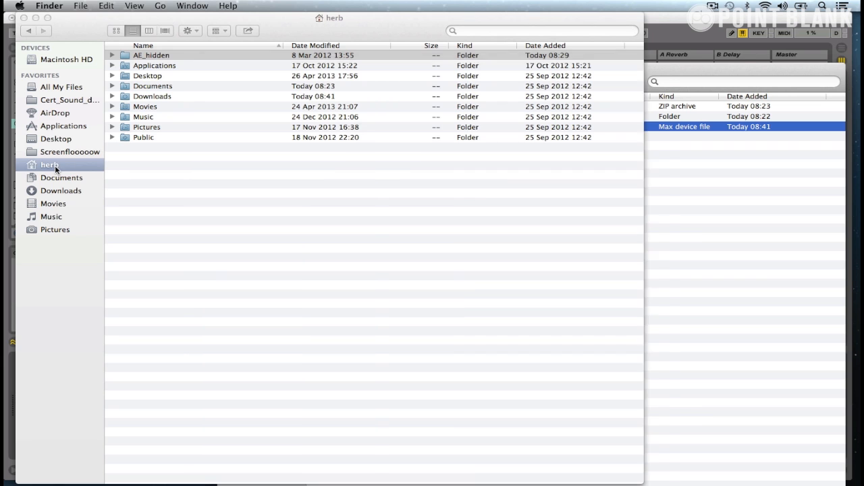
double_click(127, 118)
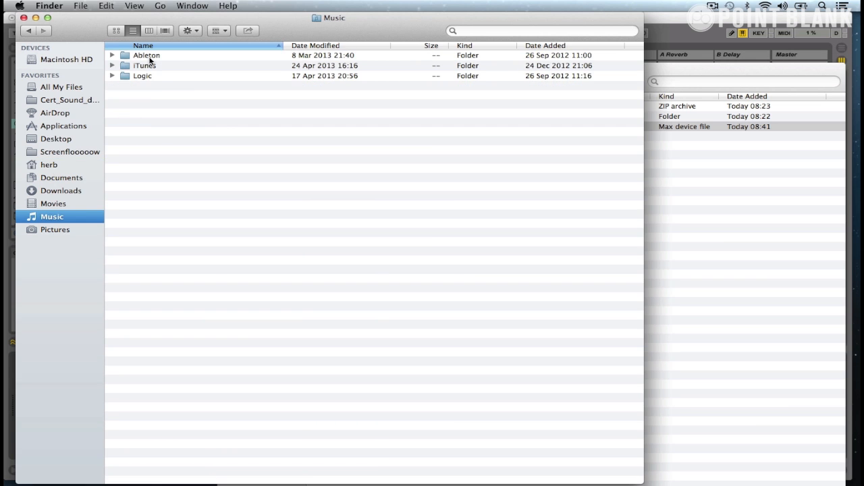
double_click(146, 55)
double_click(124, 77)
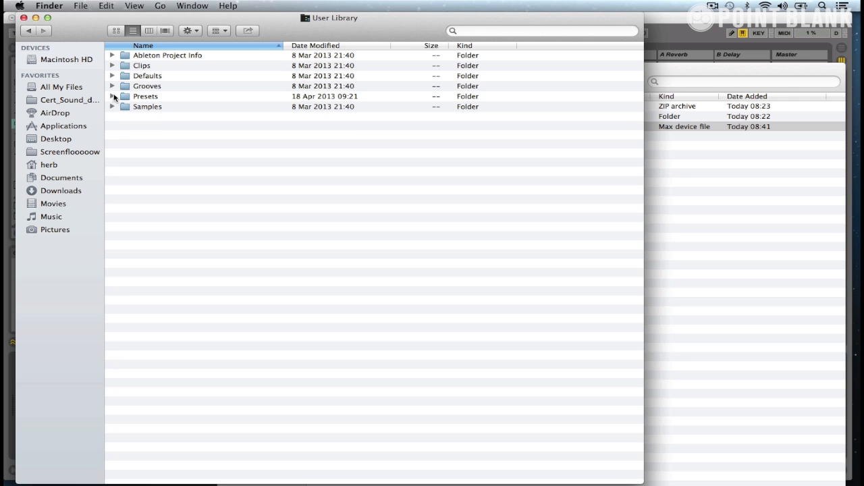
click(112, 96)
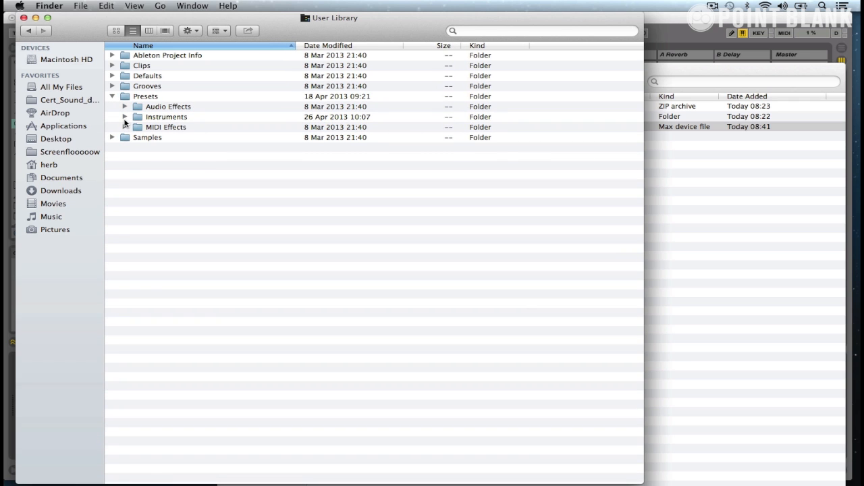
click(125, 118)
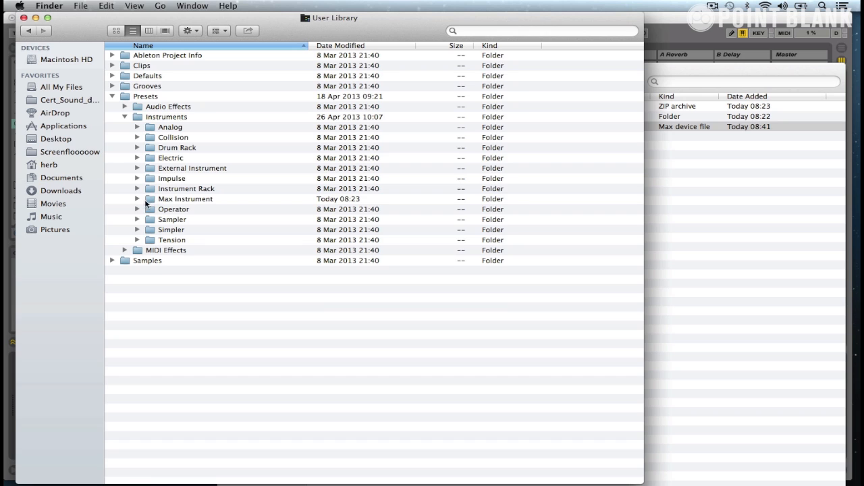
double_click(147, 199)
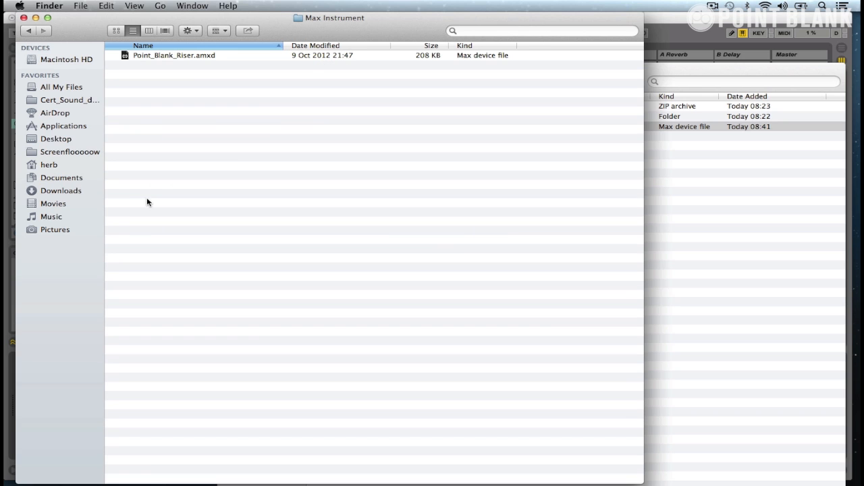
click(736, 236)
drag(415, 130, 191, 117)
click(177, 90)
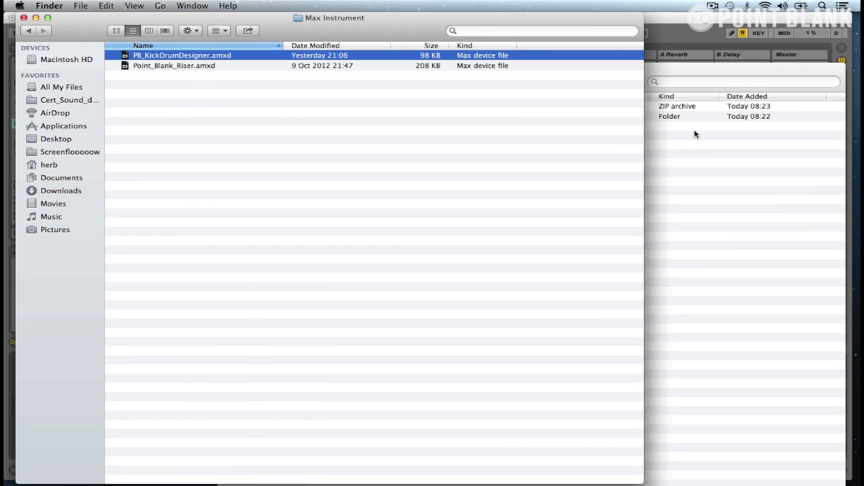
Switch to Ableton Live and browse the User Library to Presets > Instruments > Max Instrument.
click(680, 27)
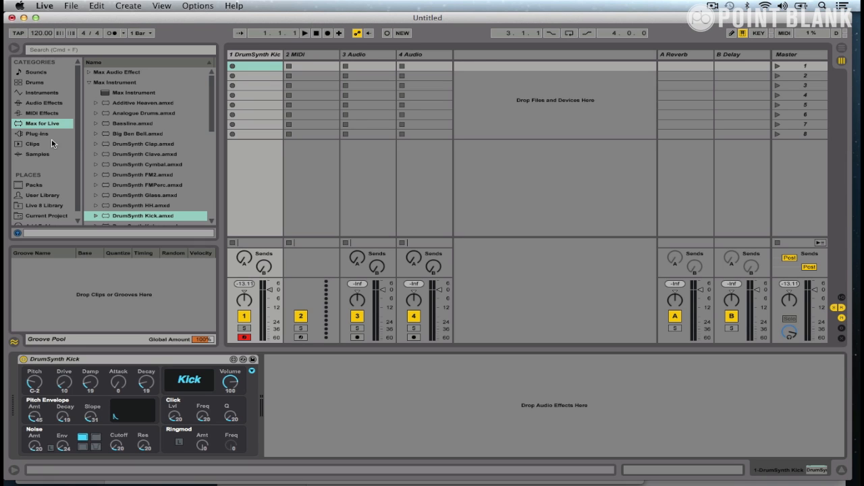
click(38, 198)
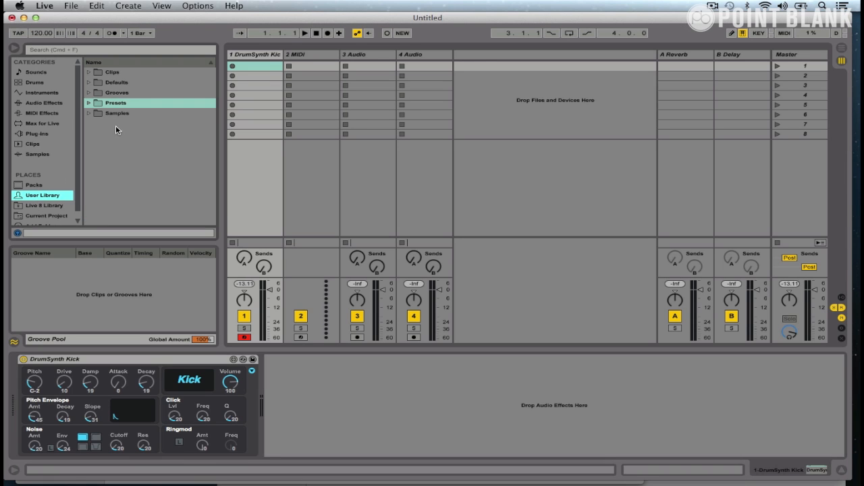
click(89, 104)
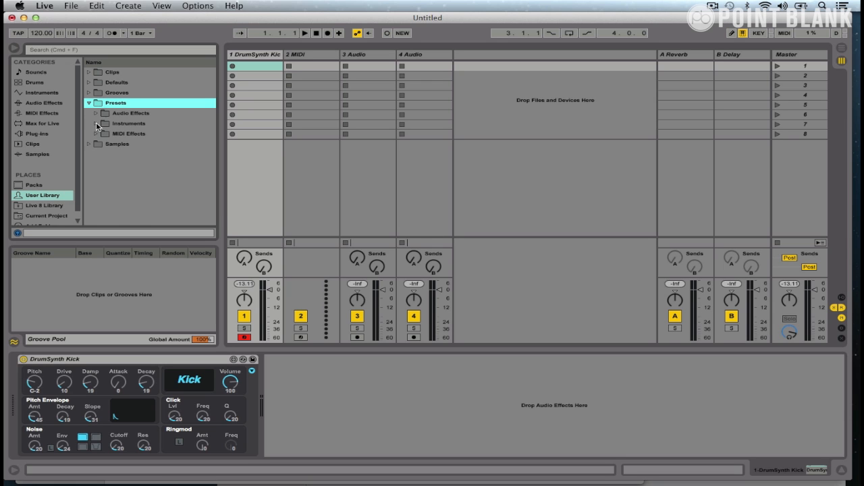
click(96, 124)
scroll(144, 163, down, 3)
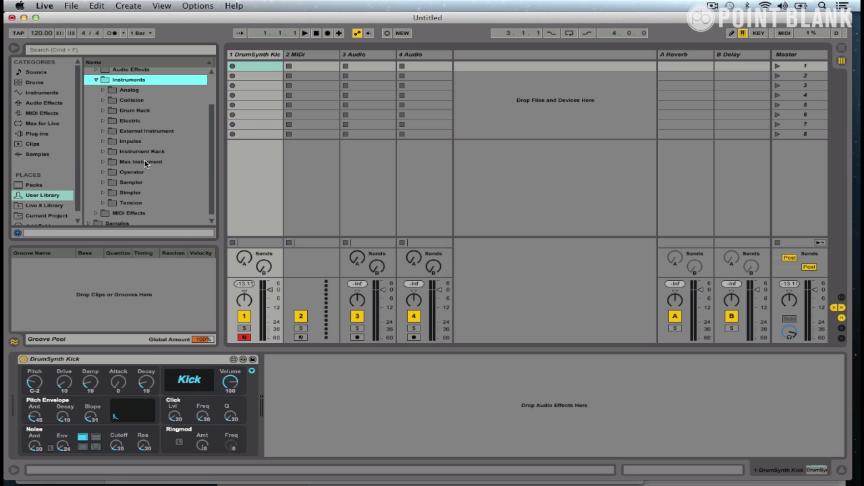
click(113, 163)
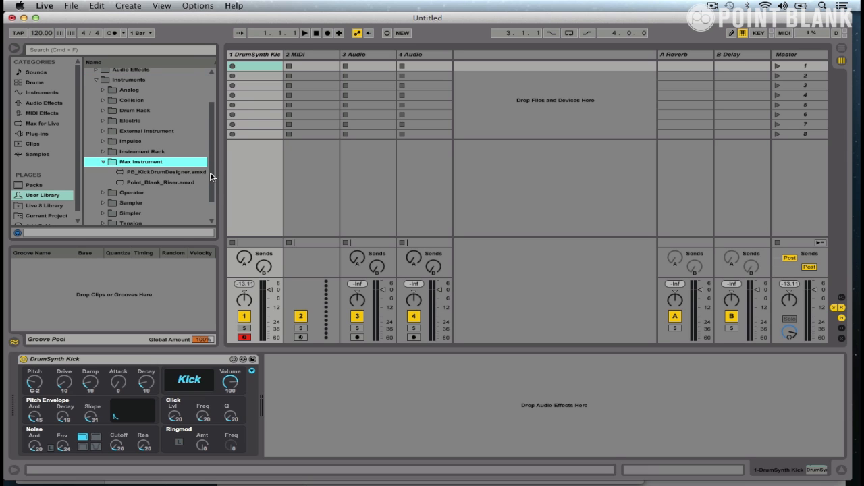
scroll(210, 176, down, 2)
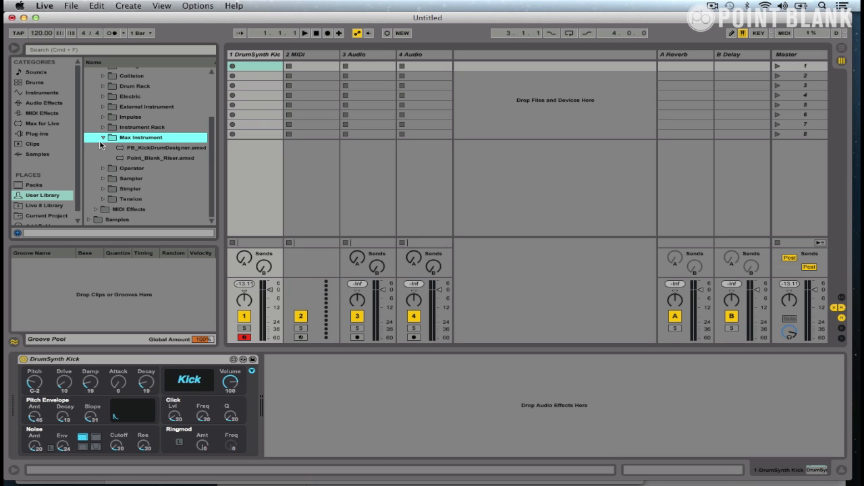
Load PB_KickDrumDesigner.amxd from the Max Instrument folder in Places onto the first MIDI track.
click(33, 218)
scroll(76, 219, down, 1)
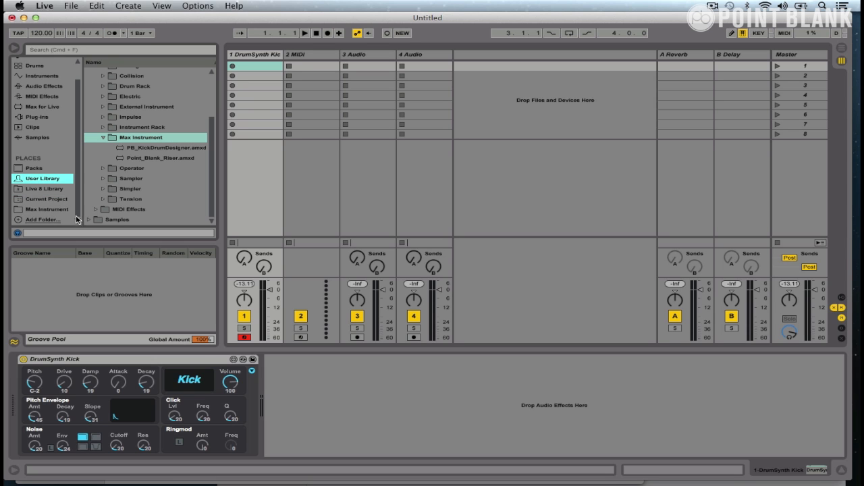
click(42, 210)
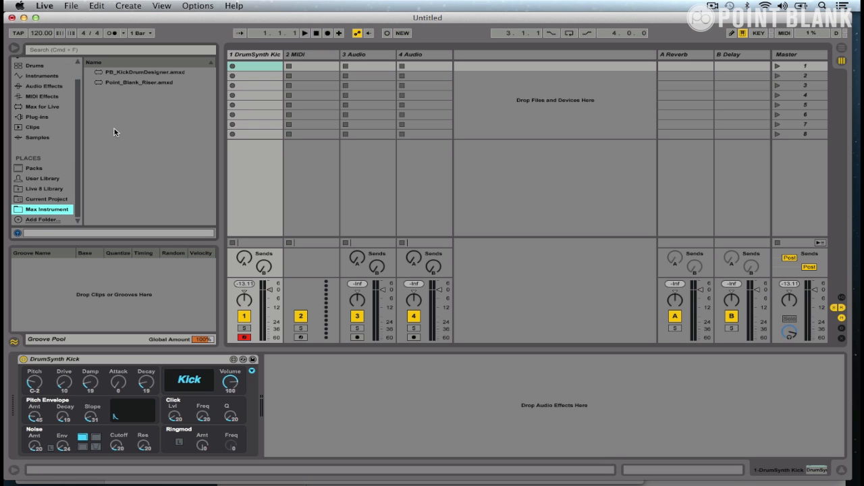
click(138, 74)
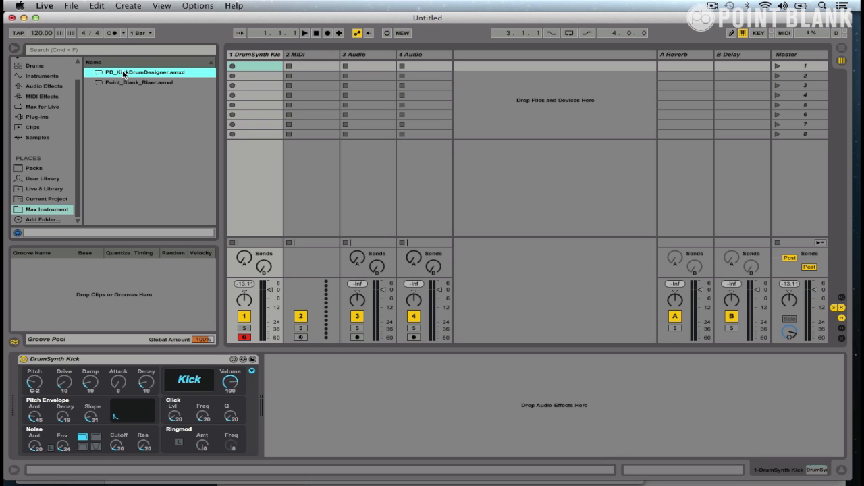
double_click(145, 75)
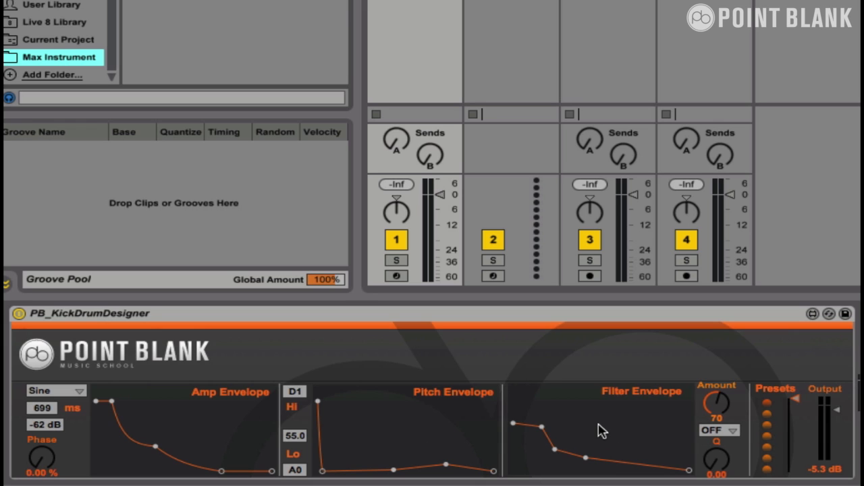
Examine the filter types offered by PB_KickDrumDesigner, keeping the filter set to OFF.
click(728, 432)
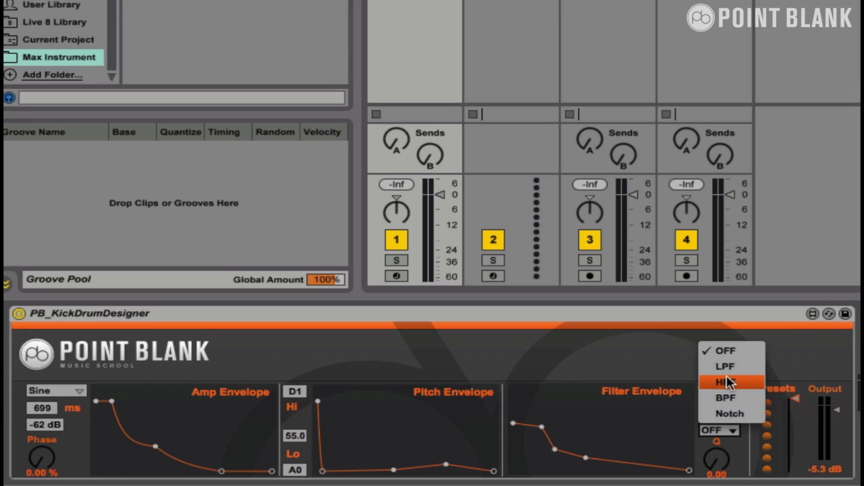
click(734, 350)
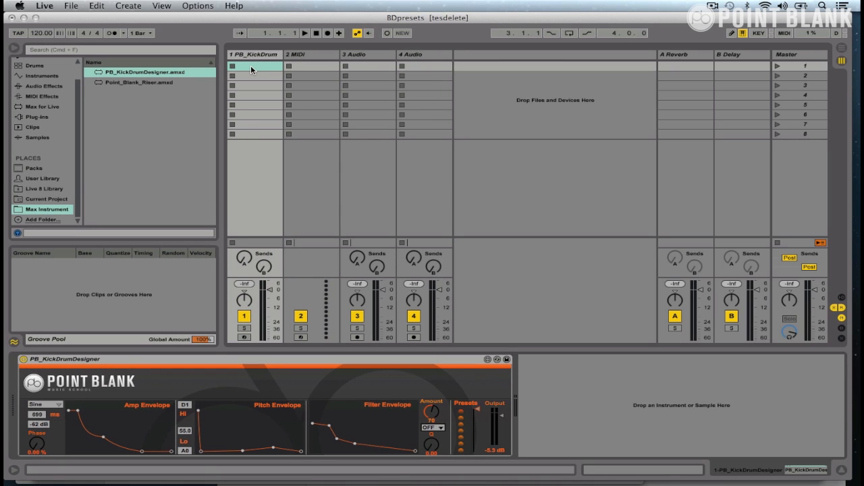
Create a MIDI clip in the kick track's first slot and add C3 notes on beats 1, 1.2, 1.3 and 1.4.
double_click(250, 66)
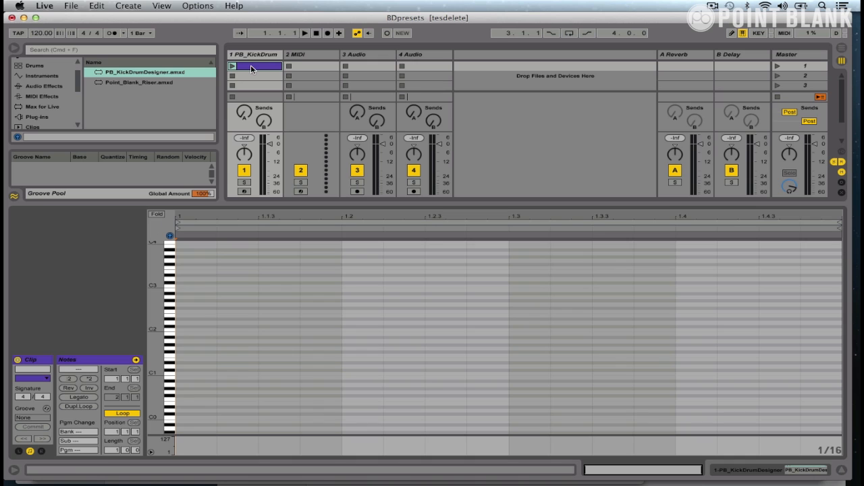
double_click(186, 287)
click(351, 291)
double_click(352, 290)
double_click(517, 287)
double_click(693, 287)
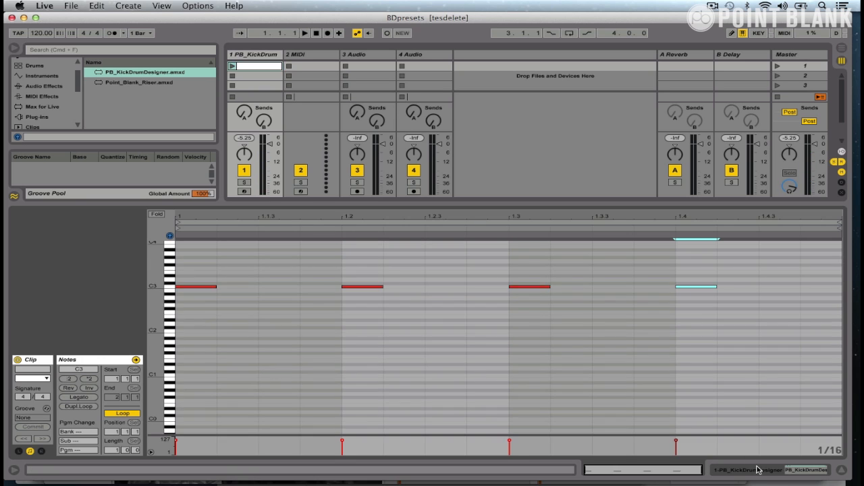
Show the kick track's device and set its envelope length to about 589 ms.
click(757, 470)
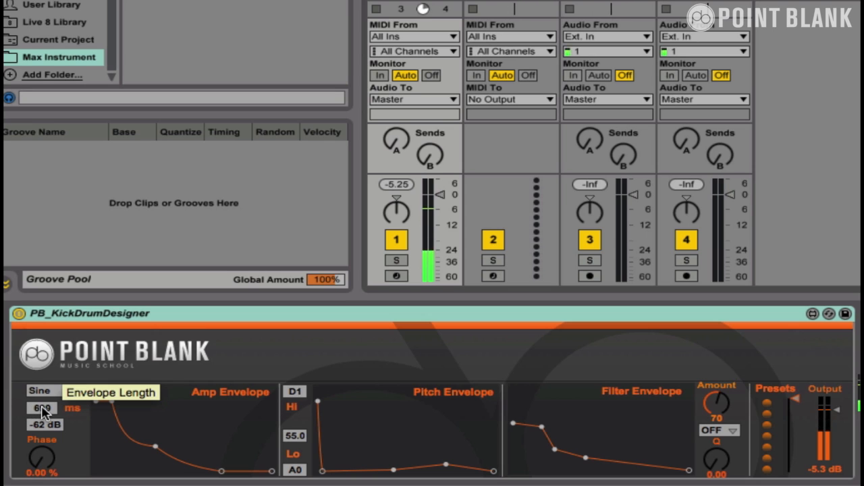
drag(42, 412, 63, 413)
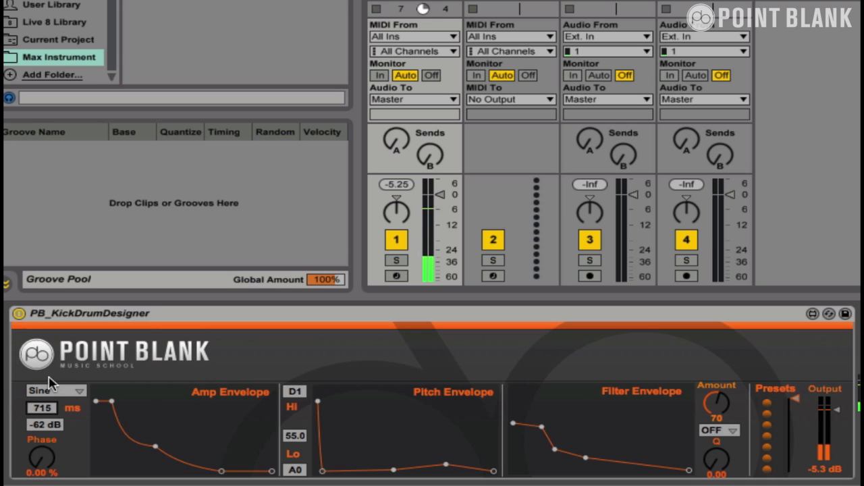
mouse_move(52, 369)
mouse_down()
mouse_move(56, 351)
mouse_move(58, 372)
mouse_up()
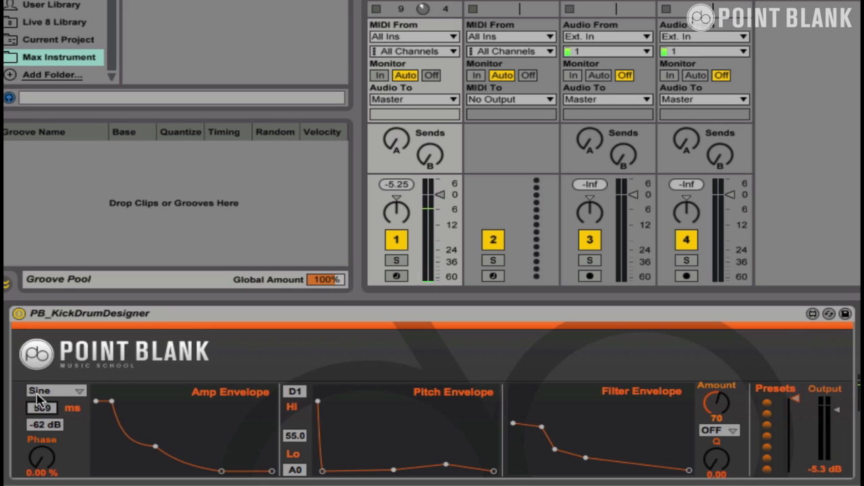
Try the Triangle waveform on the kick oscillator and return it to Sine.
click(50, 392)
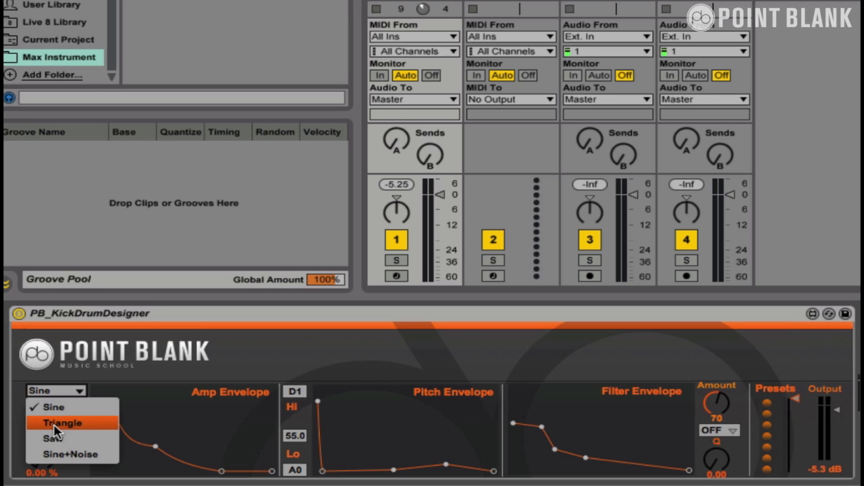
click(58, 422)
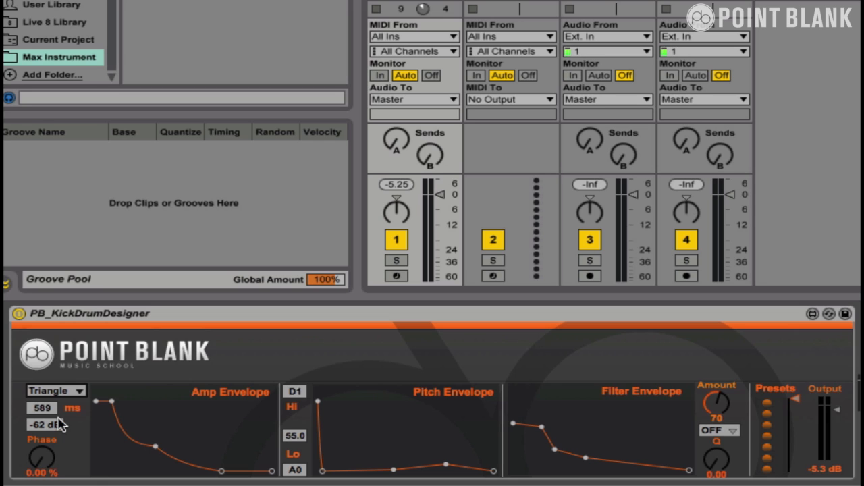
click(65, 394)
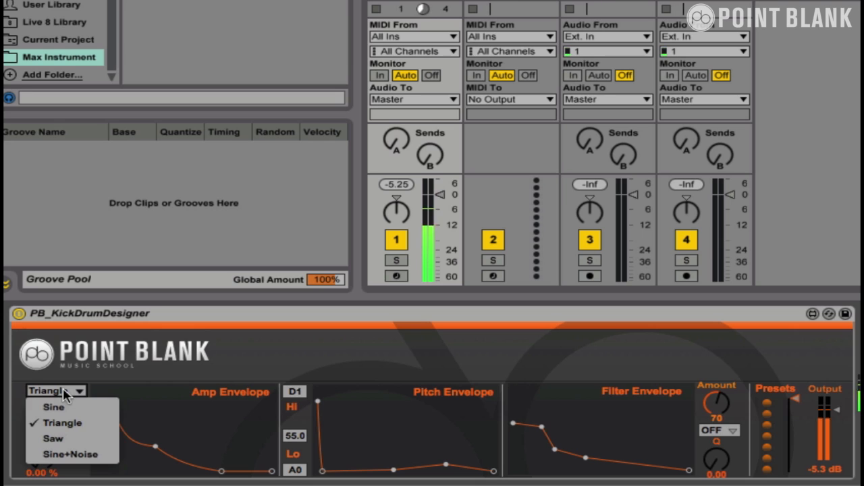
click(65, 407)
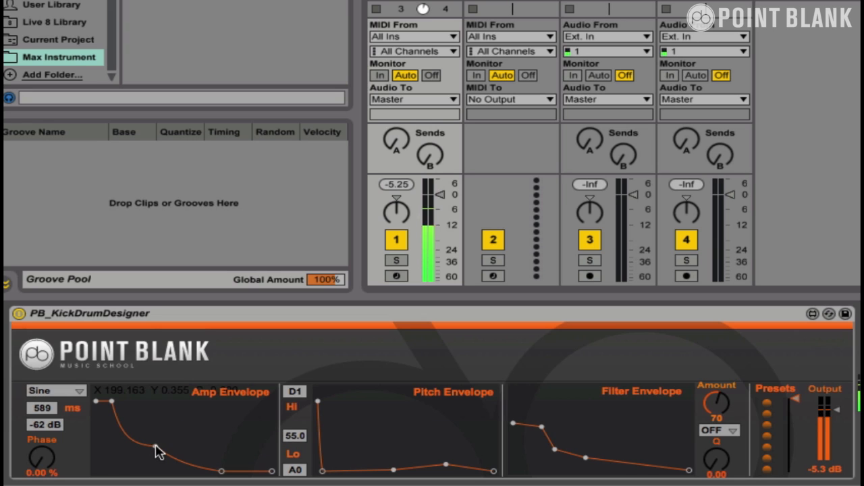
Reshape the Amp Envelope by moving its nodes into a steep early drop followed by a low, gradual tail.
drag(156, 451, 152, 404)
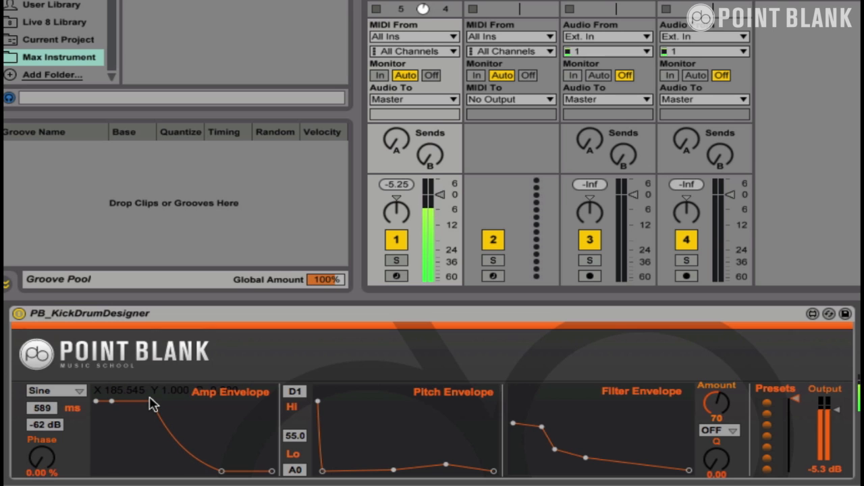
drag(222, 471, 178, 474)
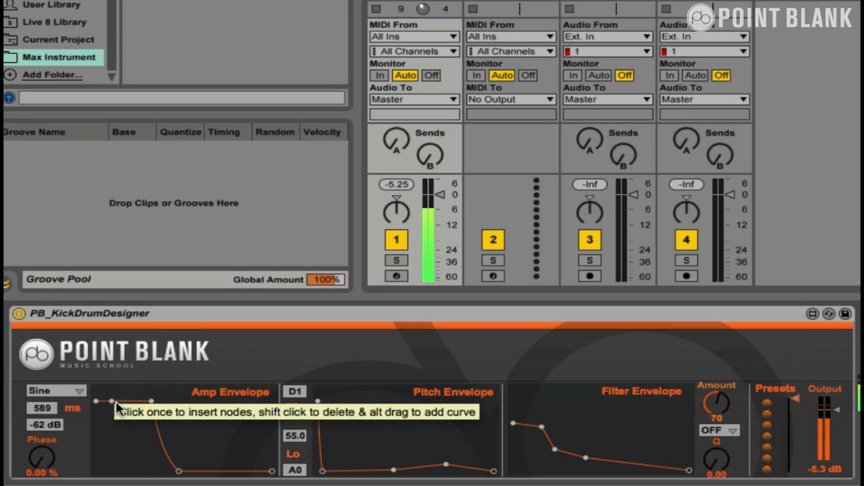
drag(151, 401, 110, 407)
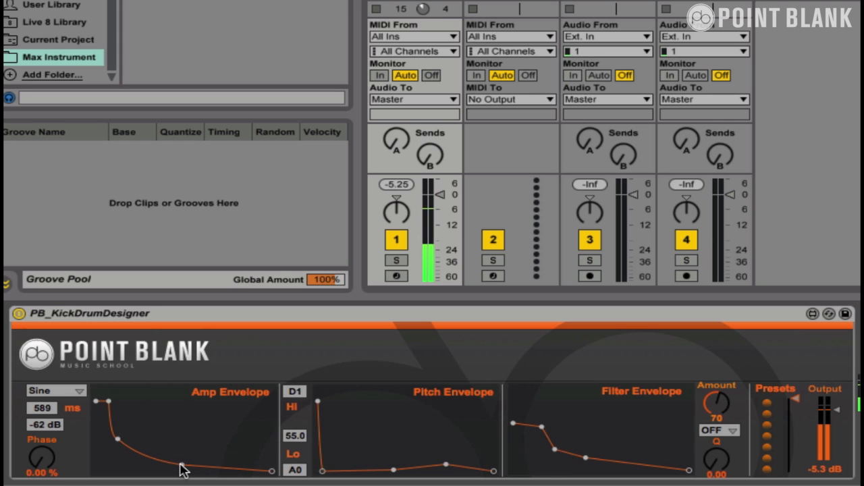
Lower the Amp Envelope's late node to zero at about 284 ms and add a node before it to steepen the decay.
drag(183, 472, 181, 476)
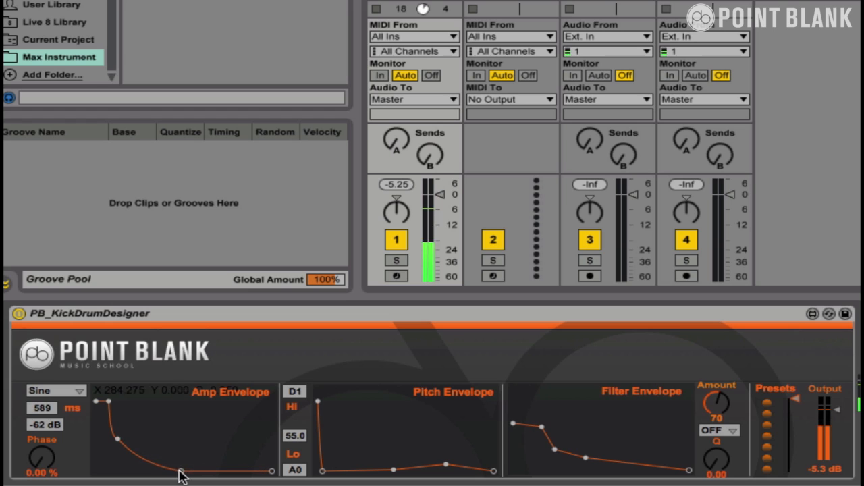
click(151, 450)
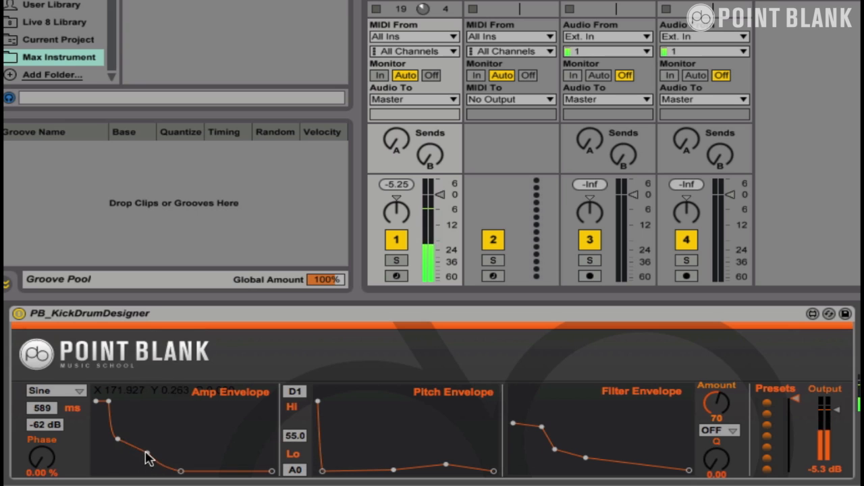
drag(151, 451, 137, 468)
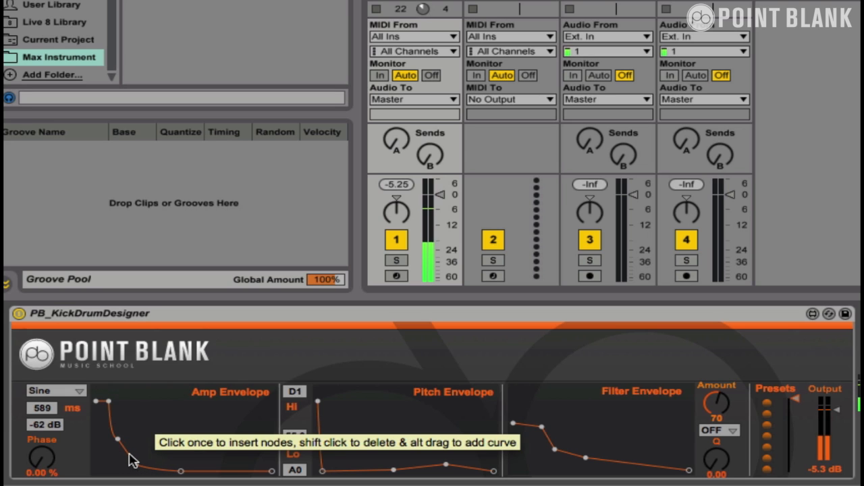
drag(129, 455, 134, 473)
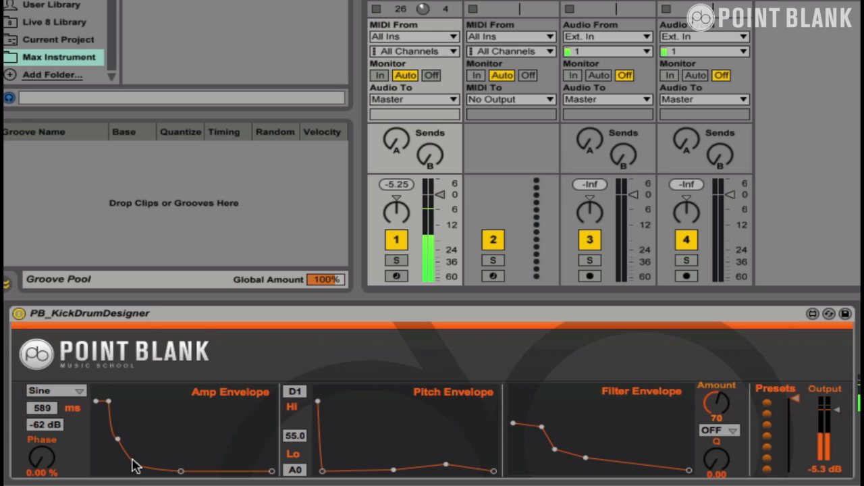
Delete the two middle decay nodes of the Amp Envelope and move the zero-level node slightly later for one smooth decay.
shift+click(135, 463)
shift+click(117, 441)
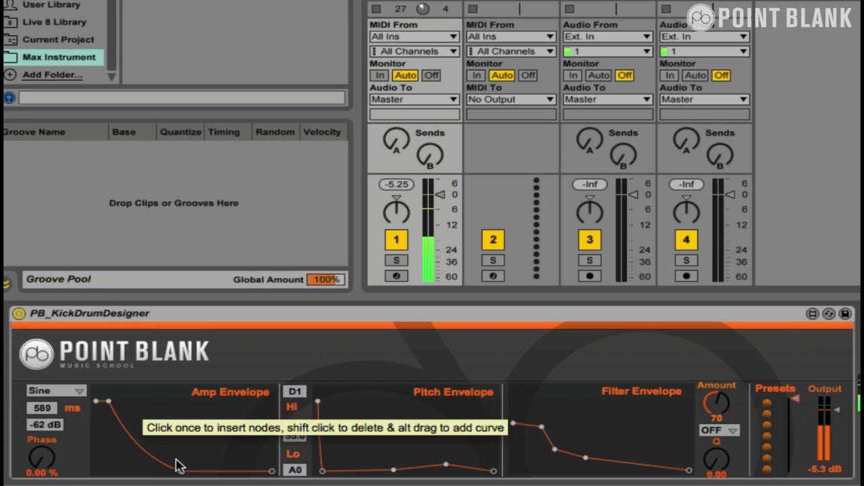
drag(184, 471, 190, 471)
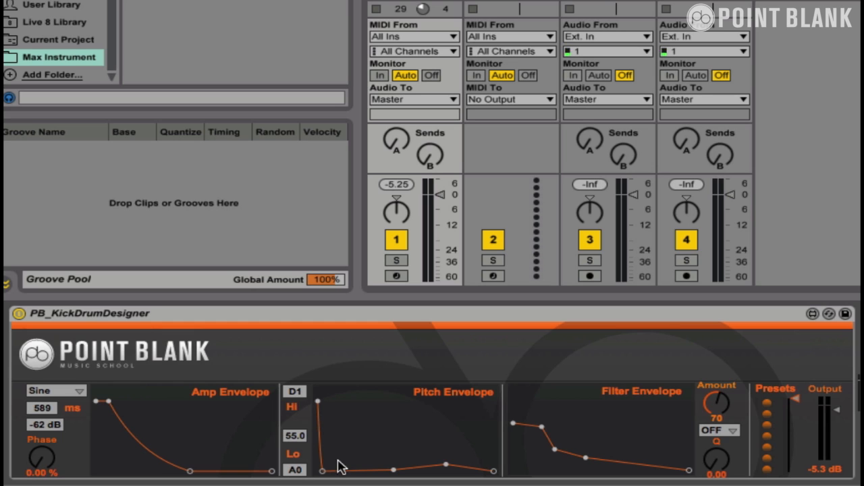
Play the clip, raise the Pitch Envelope's Hi note to A#3 and stretch its initial drop to about 284 ms.
key(space)
drag(298, 391, 299, 375)
drag(322, 470, 403, 473)
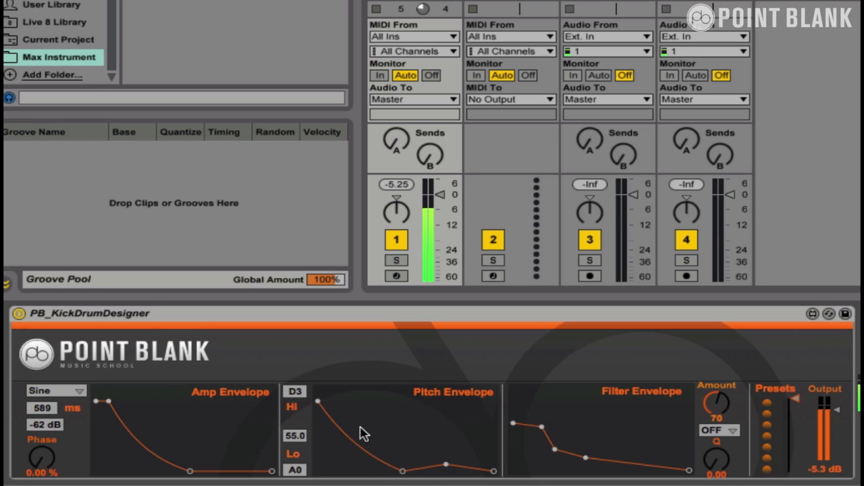
drag(297, 392, 297, 386)
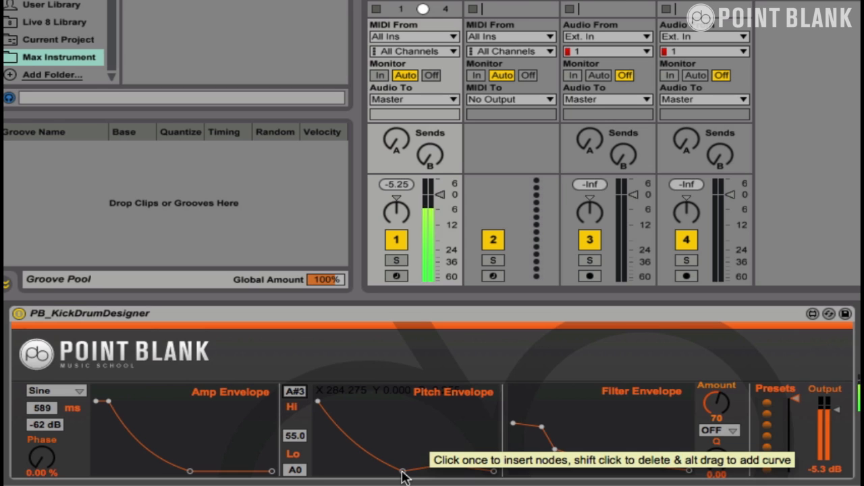
Shorten the Pitch Envelope's initial drop to about 26 ms and lower its raised late node to zero.
drag(401, 477, 330, 475)
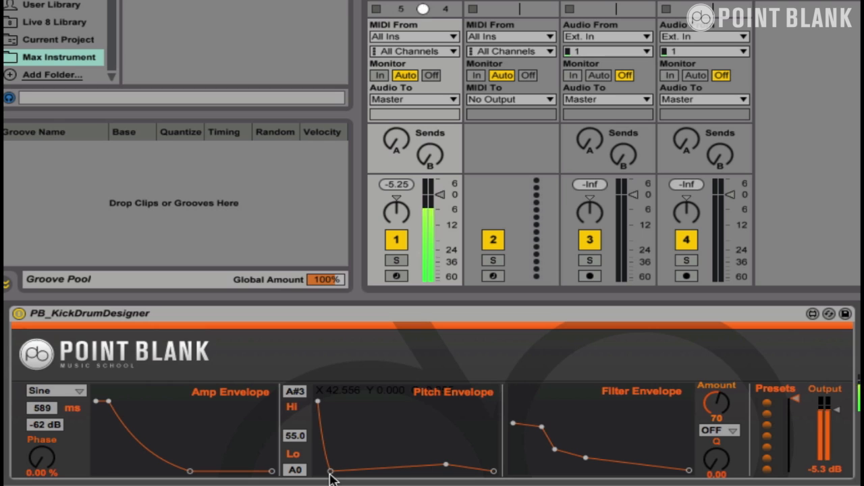
drag(445, 471, 441, 472)
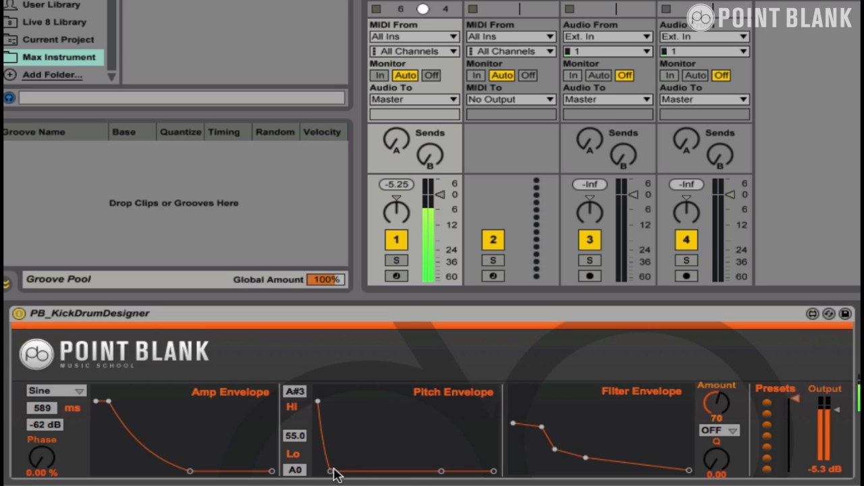
drag(330, 471, 325, 472)
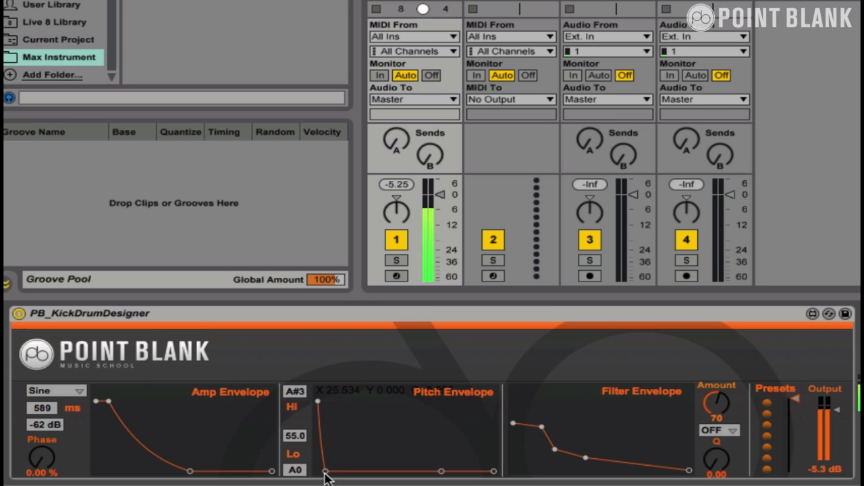
mouse_move(324, 478)
mouse_down()
mouse_move(333, 476)
mouse_move(325, 476)
mouse_up()
Try a Hi note of C5 with a near-instant pitch drop, and bring the Hi note down to C#3.
drag(302, 389, 303, 382)
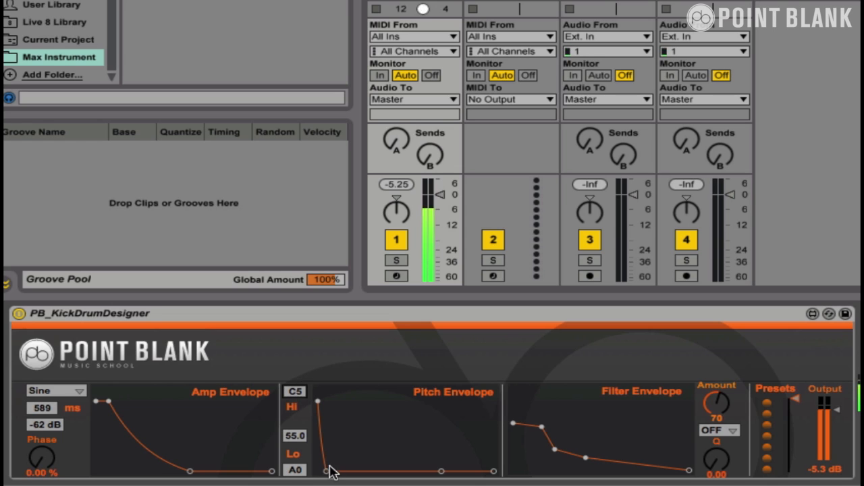
drag(327, 472, 322, 475)
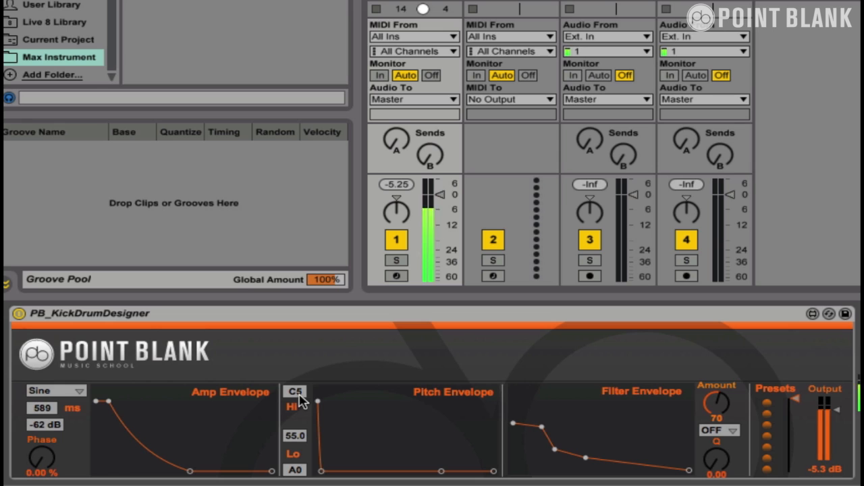
drag(300, 398, 295, 418)
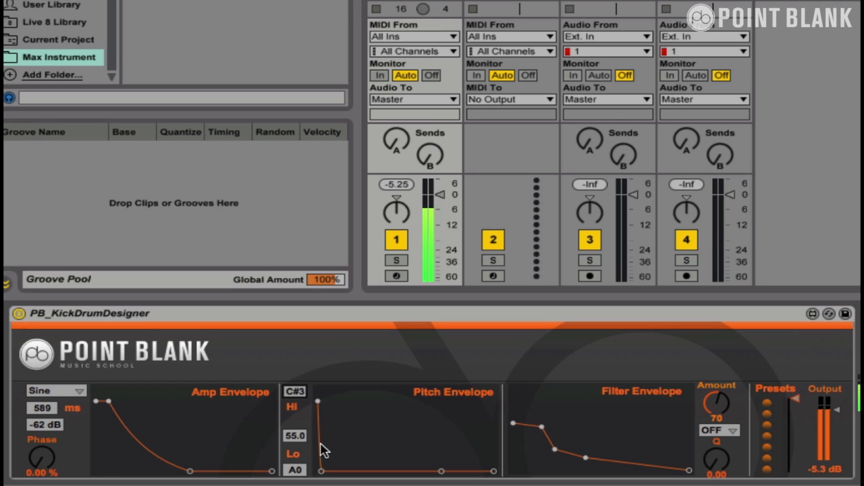
Lengthen the pitch drop to about 43 ms, lower the Hi note to C2 and move the late zero-level node earlier.
drag(322, 470, 330, 477)
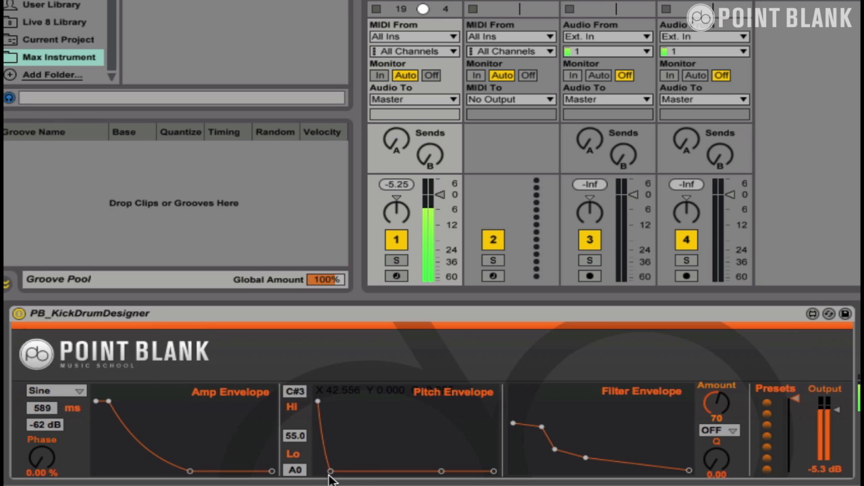
drag(299, 407, 299, 411)
drag(330, 471, 331, 477)
drag(297, 398, 299, 405)
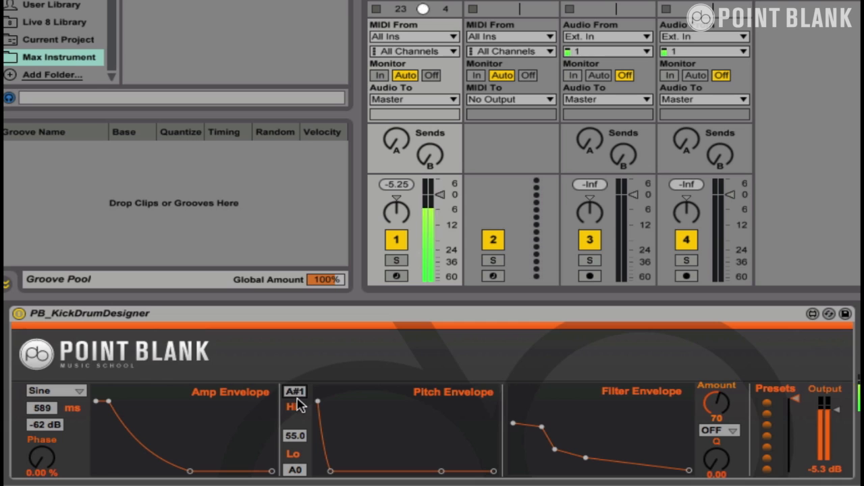
drag(439, 472, 374, 472)
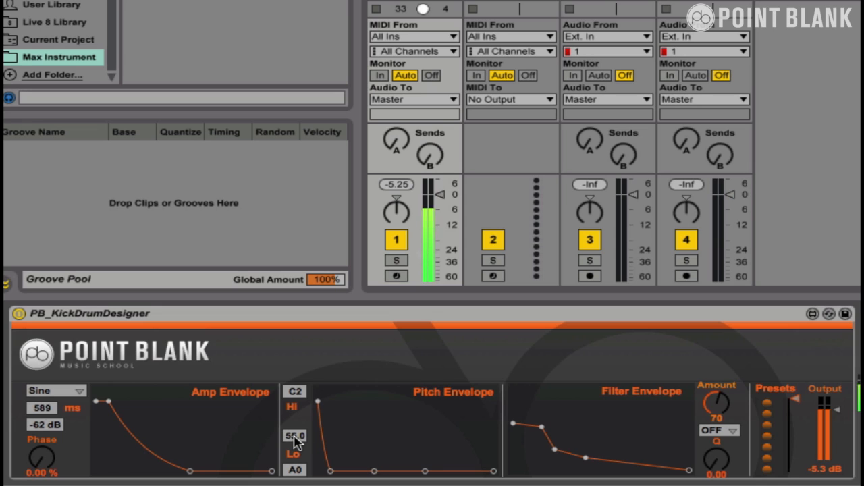
Flatten the Pitch Envelope by lowering its first node to zero, and tune the Lo frequency by ear to 51.1.
drag(295, 437, 295, 445)
drag(295, 436, 295, 437)
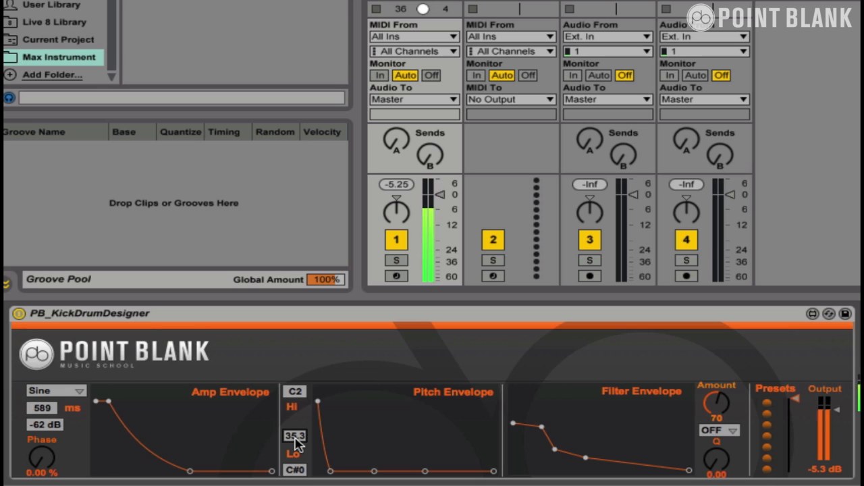
mouse_move(295, 440)
mouse_down()
mouse_move(301, 423)
mouse_move(299, 442)
mouse_up()
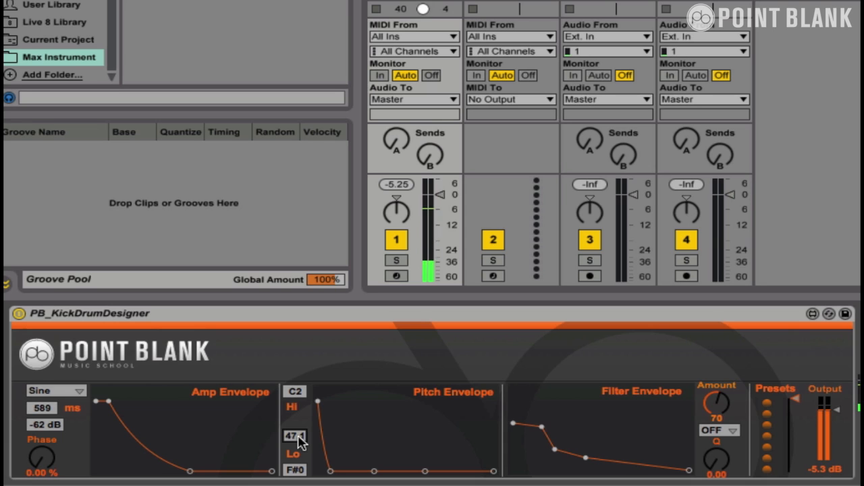
drag(319, 403, 309, 481)
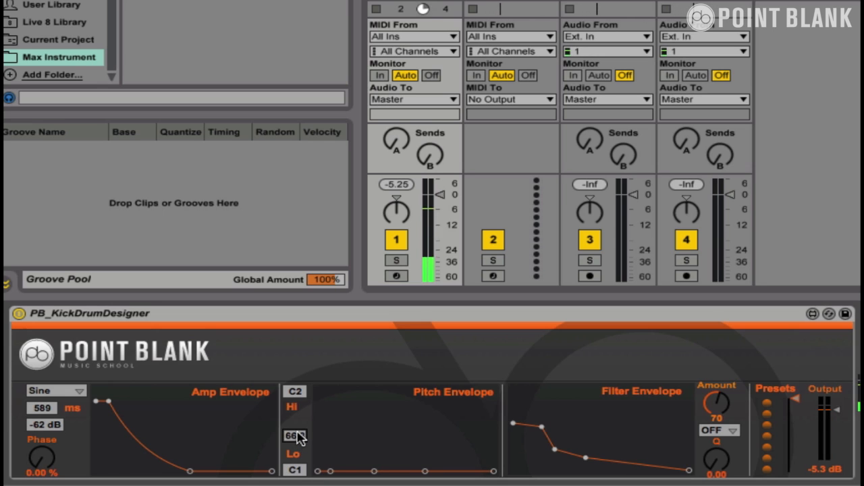
scroll(297, 440, up, 2)
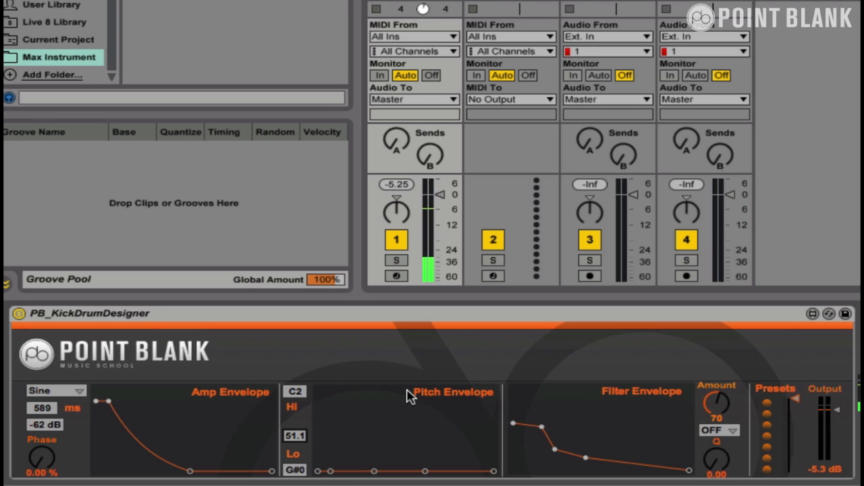
Rebuild the Pitch Envelope as a steep drop with an added middle node and short tail, and set the Hi note to E3.
drag(318, 471, 314, 410)
drag(330, 471, 341, 472)
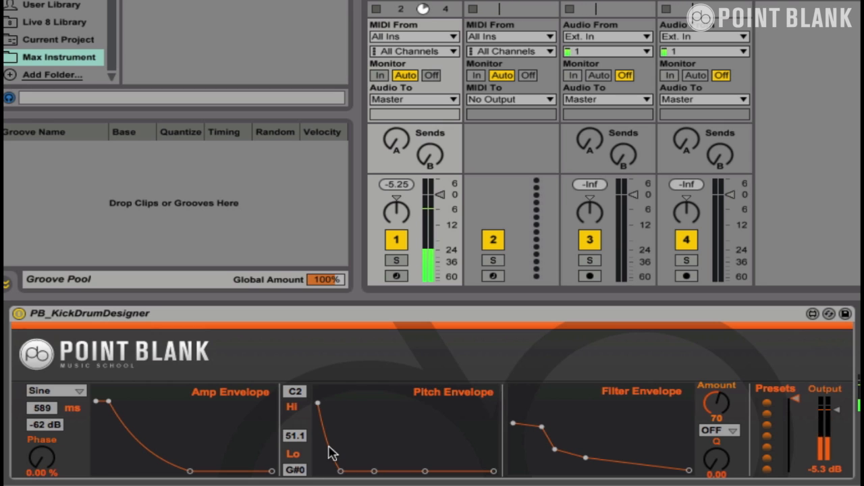
drag(326, 433, 301, 389)
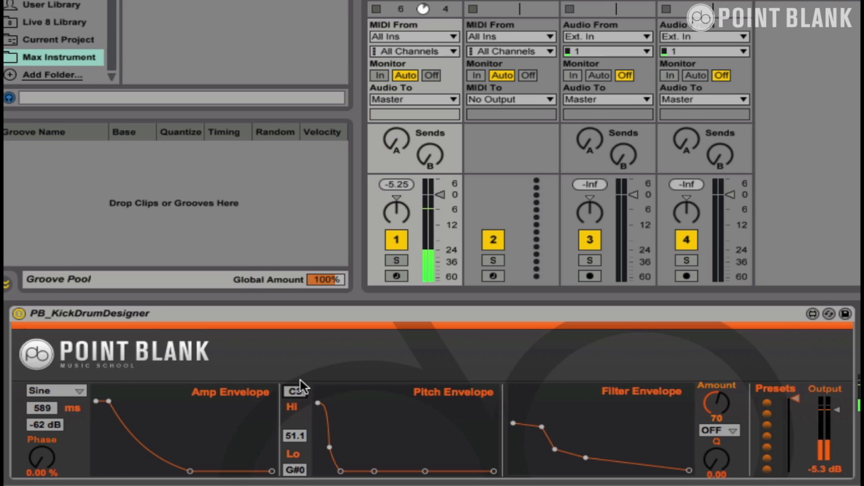
drag(328, 428, 344, 473)
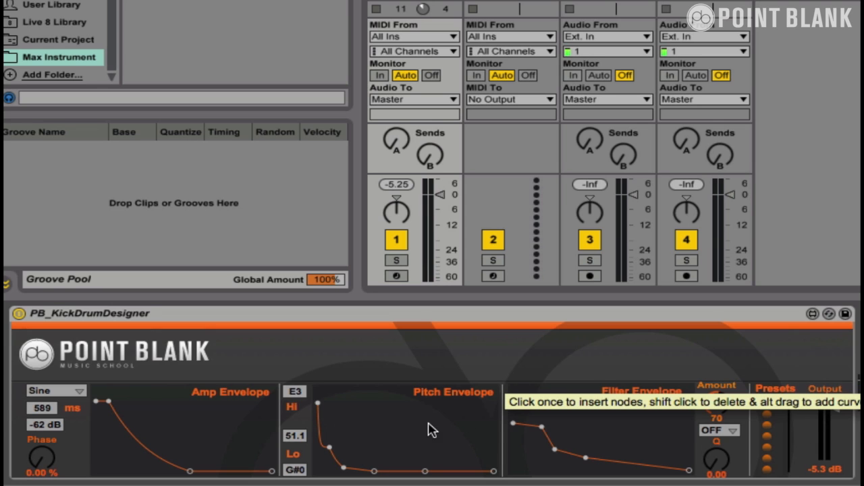
Audition several stored kick presets and return to the second preset.
click(768, 414)
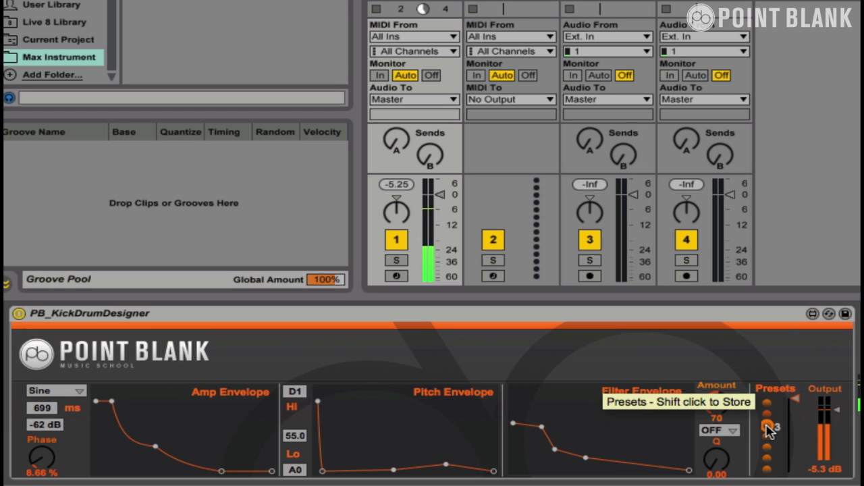
click(768, 436)
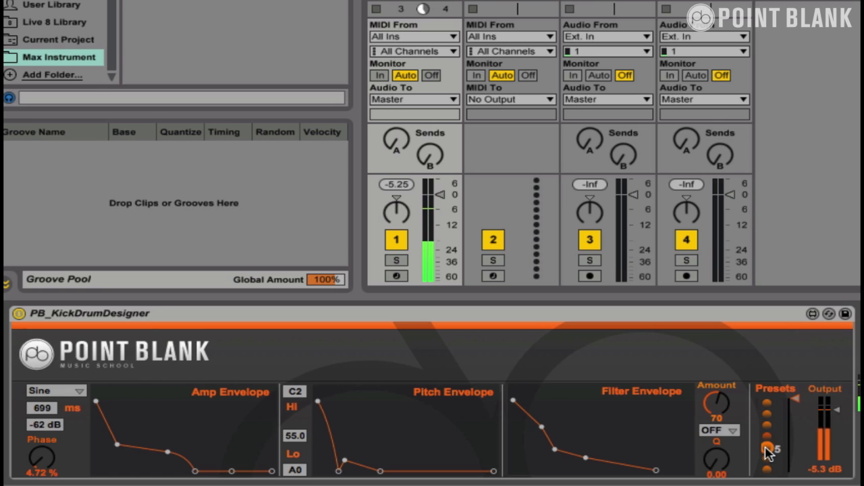
click(767, 450)
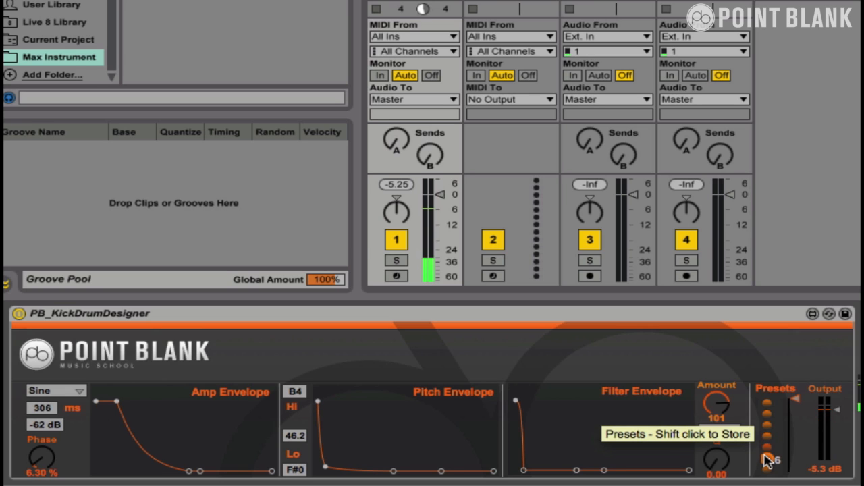
click(769, 438)
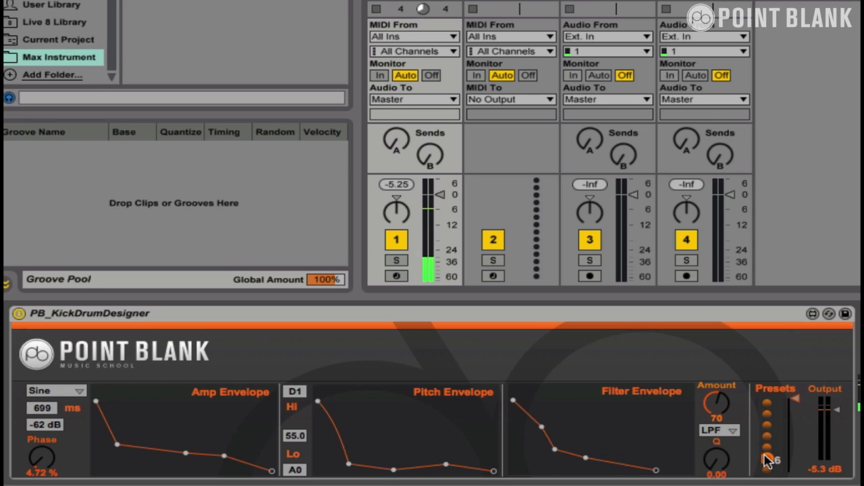
click(769, 415)
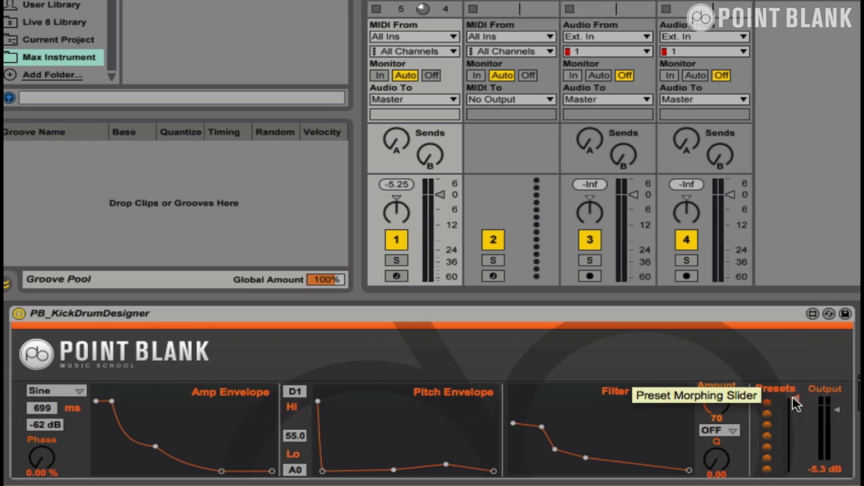
Morph between the kick presets and settle on a sound with a 360 ms length, F4 Hi note and 47.5 Lo frequency.
drag(799, 403, 778, 417)
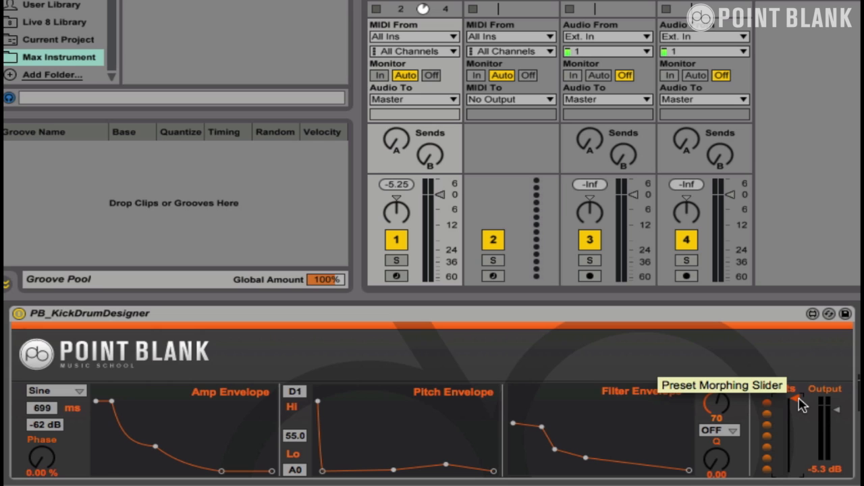
drag(800, 405, 783, 451)
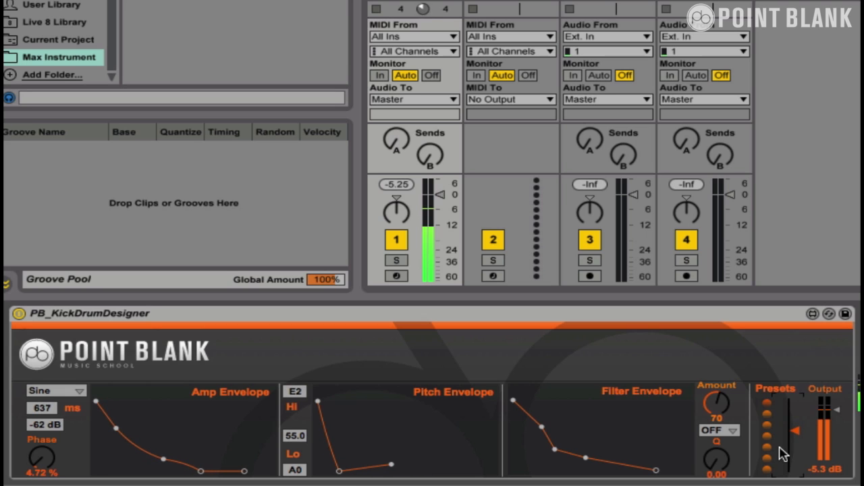
drag(782, 456, 771, 439)
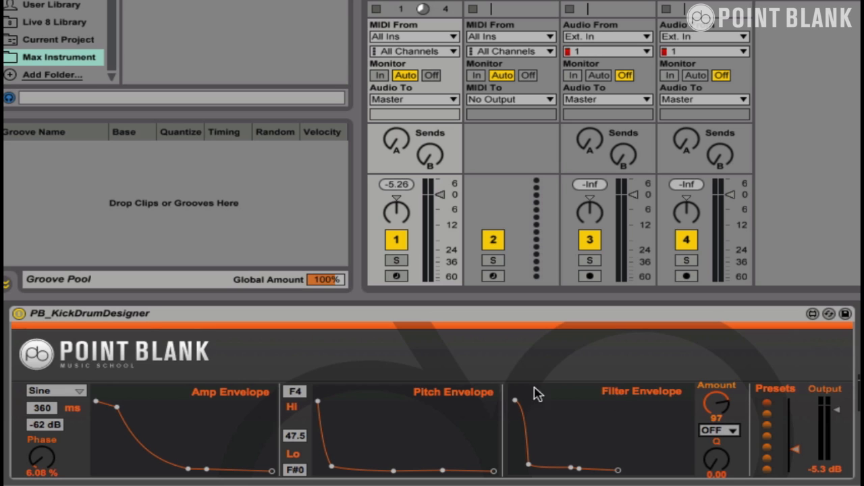
Set the oscillator waveform to Triangle and shorten the Amp Envelope so it decays to zero at about 142 ms.
click(54, 395)
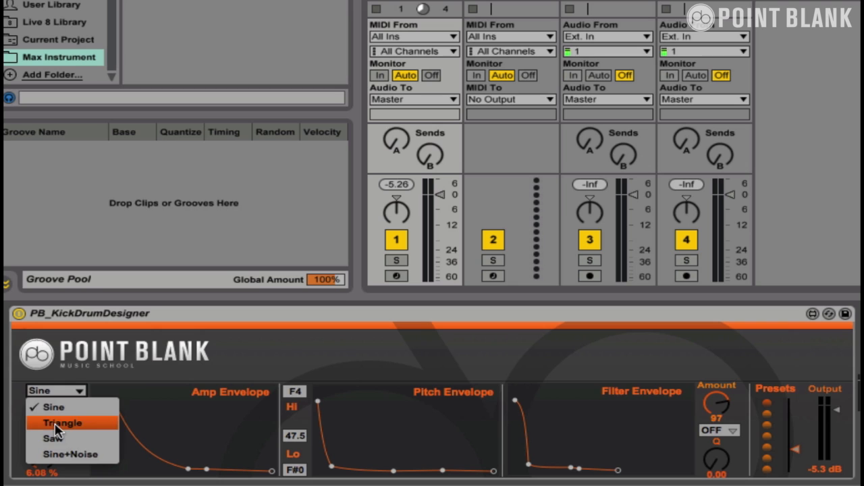
click(56, 425)
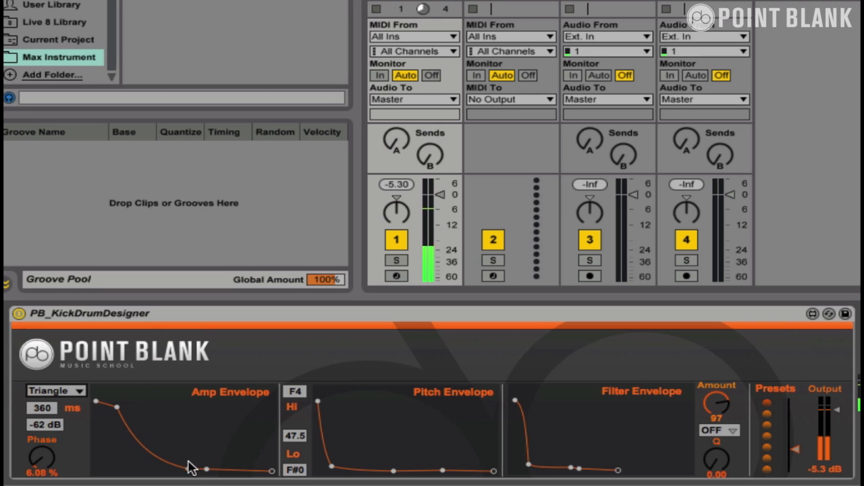
mouse_move(187, 468)
mouse_down()
mouse_move(168, 471)
mouse_move(198, 470)
mouse_up()
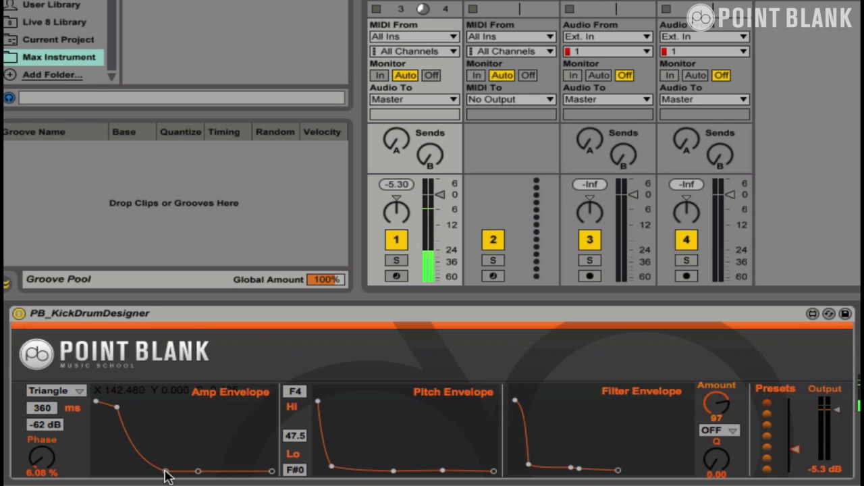
Try the Saw and Sine+Noise oscillator waveforms and return the waveform to Saw.
click(56, 390)
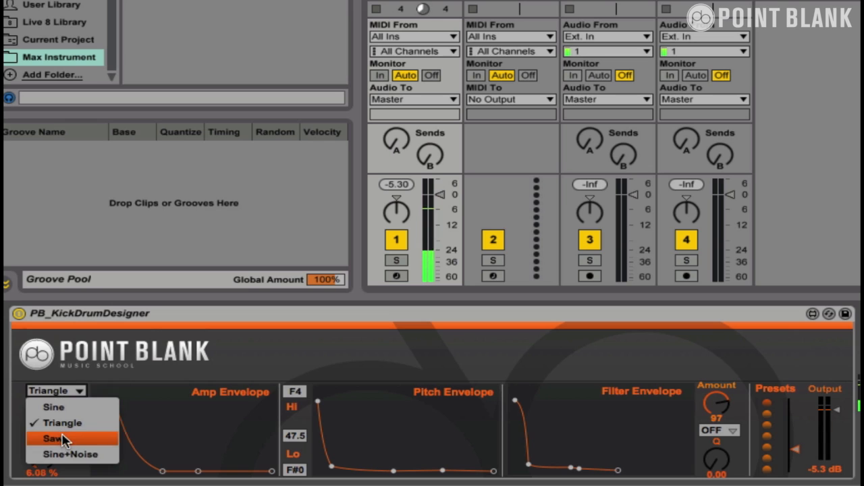
click(62, 438)
click(64, 391)
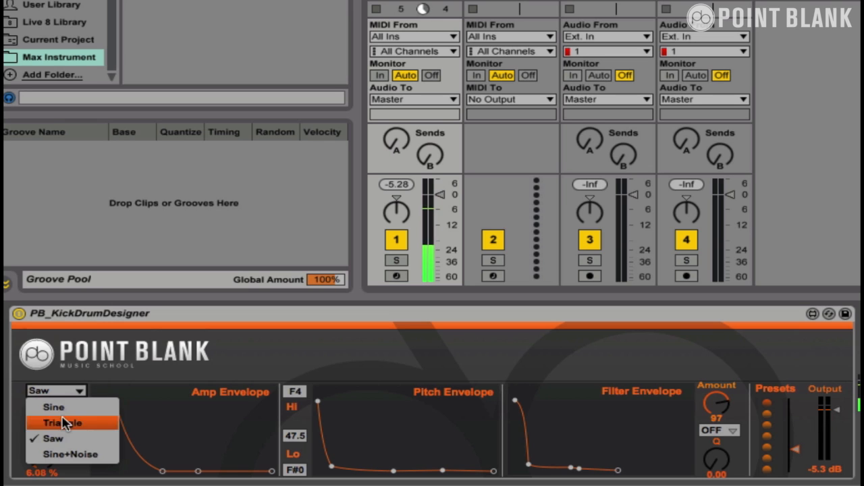
click(78, 456)
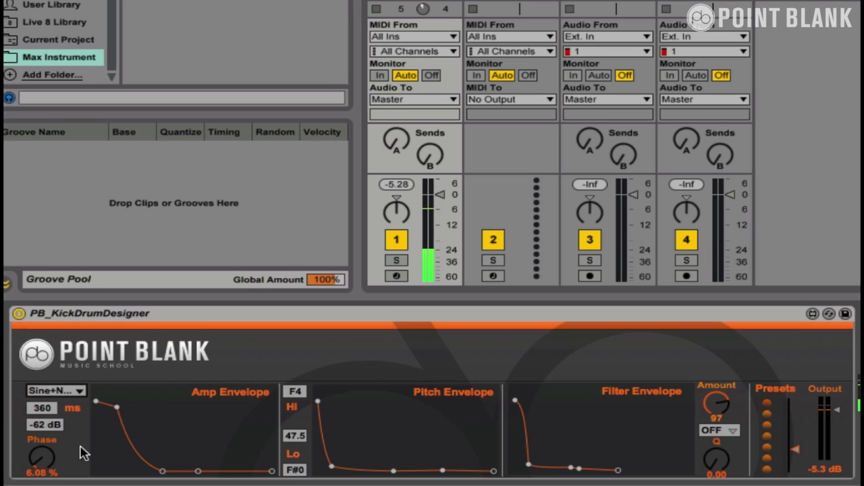
click(58, 391)
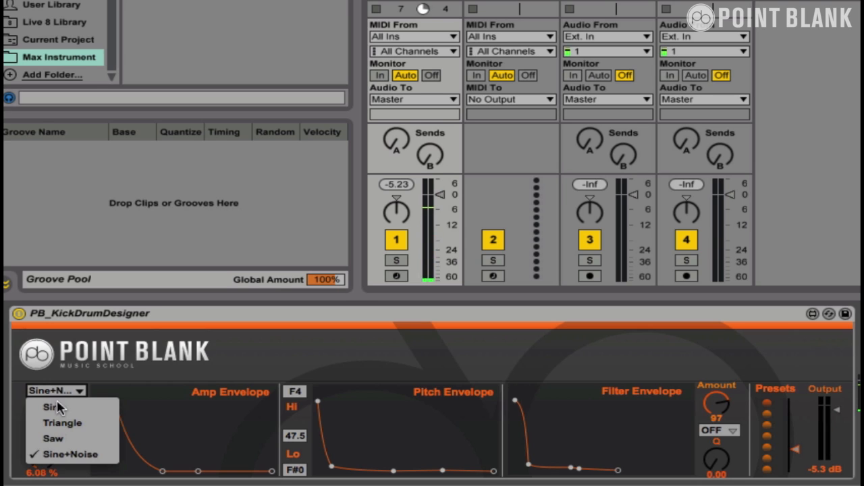
click(58, 440)
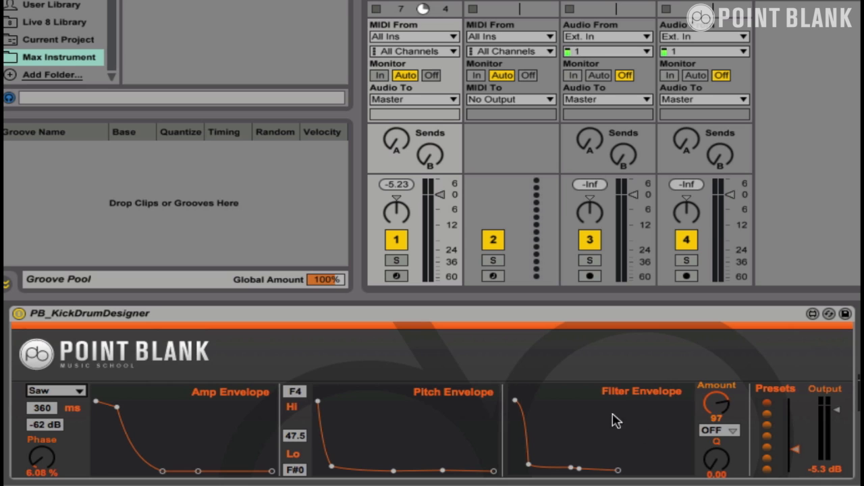
Set the filter type to LPF and reshape the Filter Envelope with a slightly slower initial drop and a raised node on its tail.
click(717, 432)
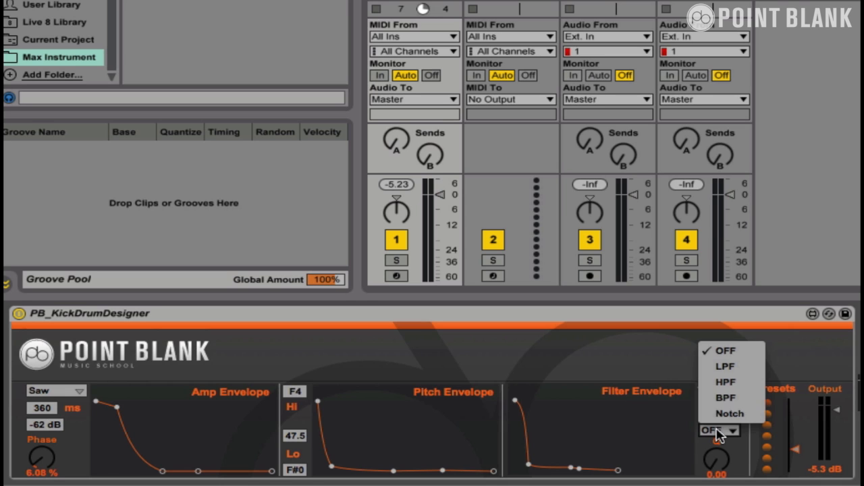
click(733, 366)
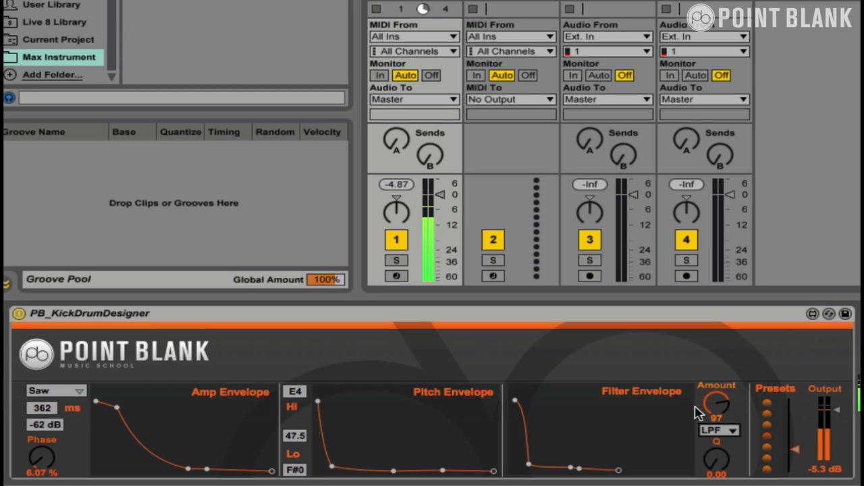
drag(530, 466, 540, 469)
drag(536, 434, 528, 450)
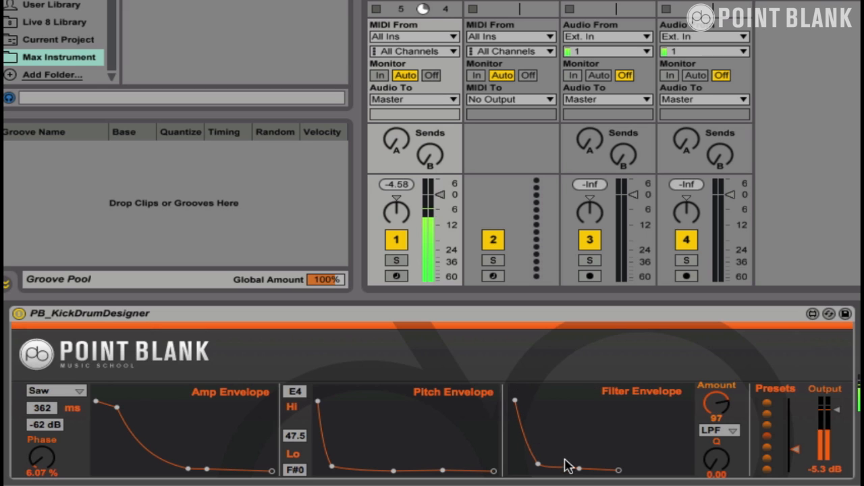
drag(569, 471, 573, 464)
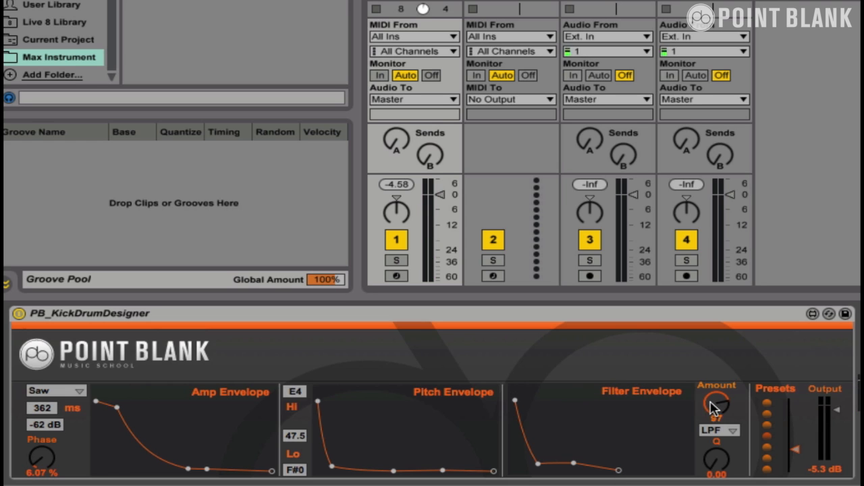
Lower the filter Amount to 84 and try adjusting the filter Q, leaving it at 0.00.
mouse_move(715, 403)
mouse_down()
mouse_move(733, 475)
mouse_move(718, 405)
mouse_move(719, 412)
mouse_up()
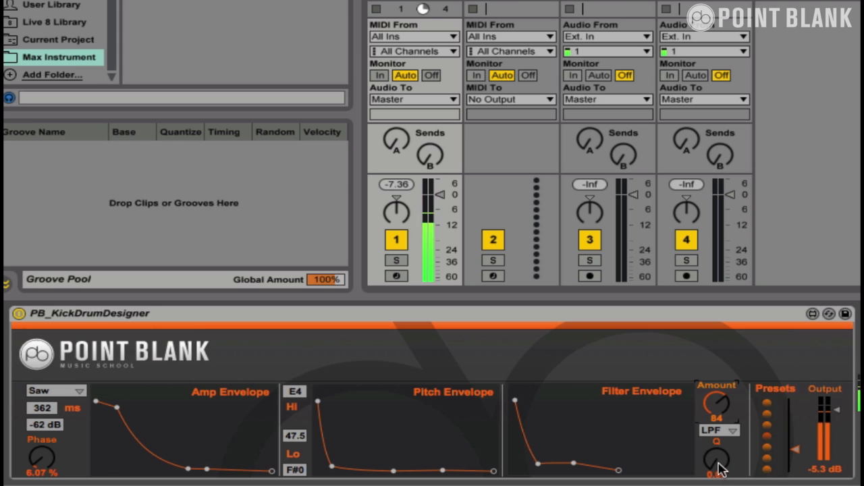
mouse_move(717, 466)
mouse_down()
mouse_move(721, 394)
mouse_move(713, 463)
mouse_up()
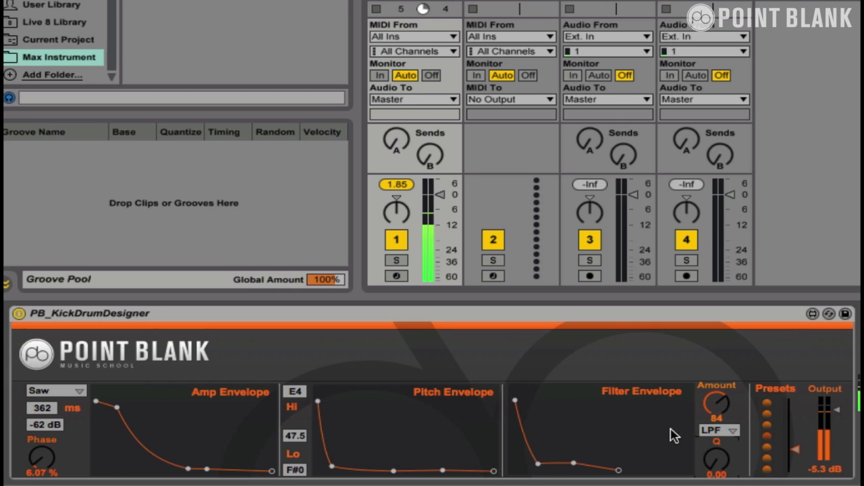
Switch the oscillator waveform to Sine+Noise and raise the noise level to 0.0 dB.
click(60, 397)
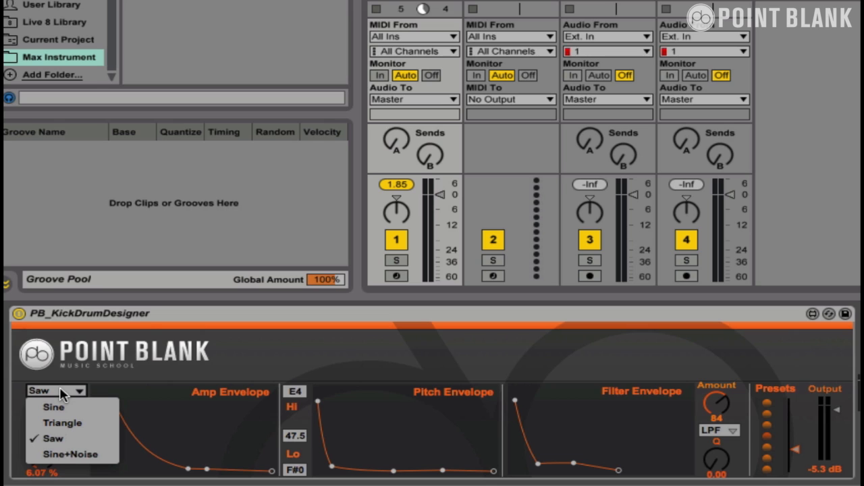
click(58, 465)
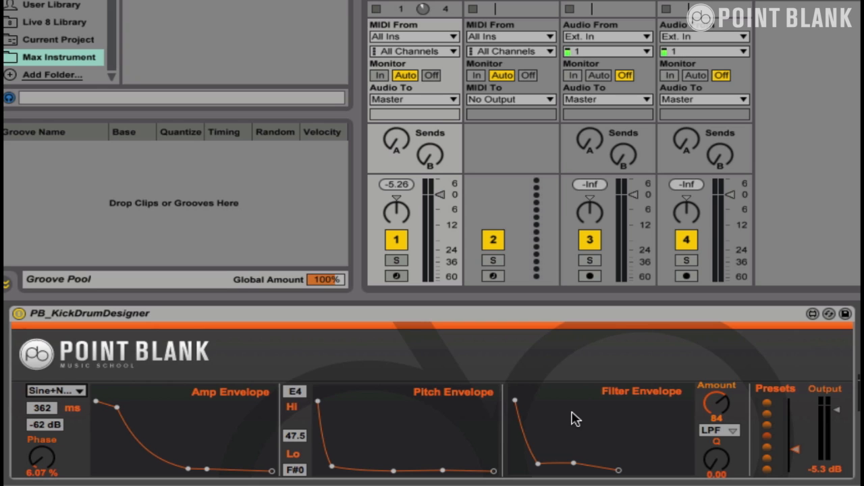
click(34, 424)
drag(36, 423, 36, 358)
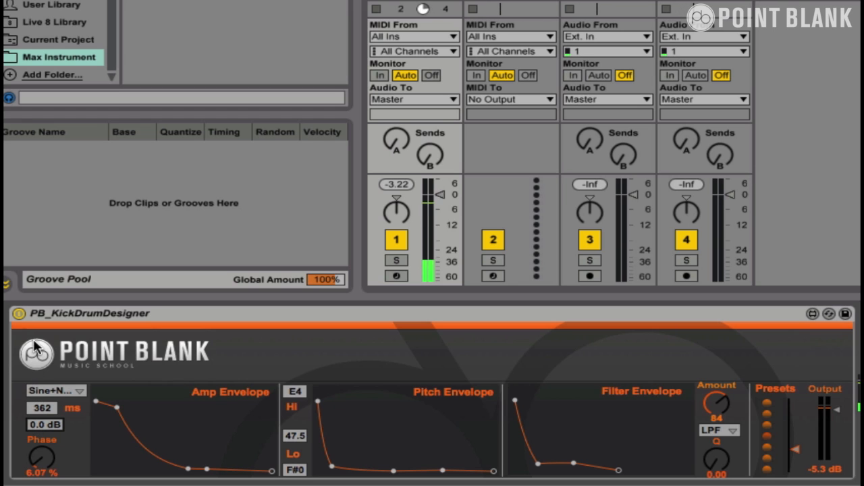
Set the filter Amount to 107 and shorten the Filter Envelope so its initial drop decays quickly to zero.
drag(714, 401, 707, 380)
drag(538, 463, 573, 471)
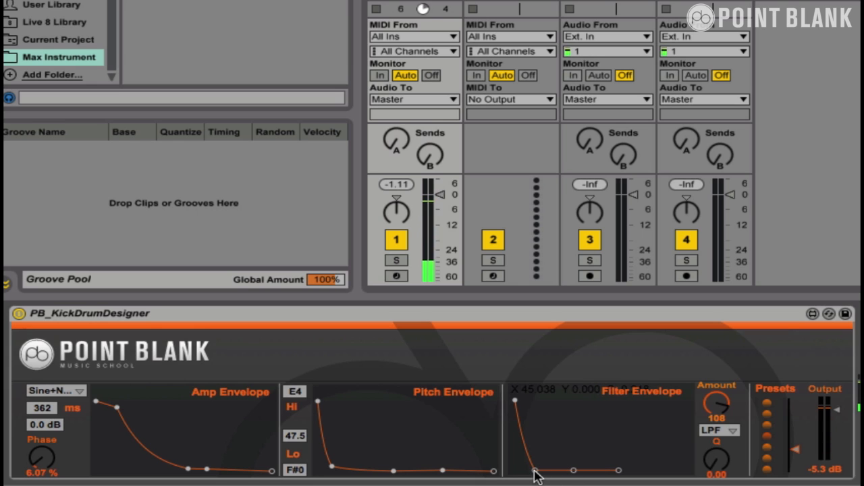
drag(701, 408, 700, 129)
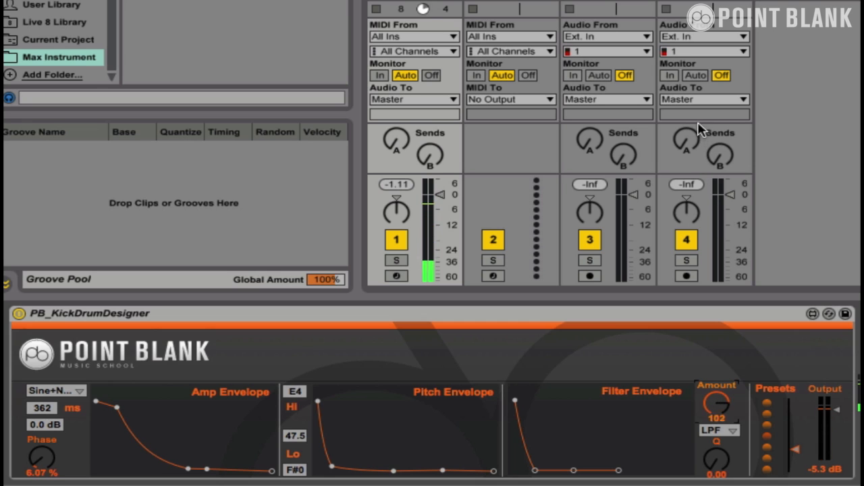
mouse_move(538, 472)
mouse_down()
mouse_move(548, 470)
mouse_move(528, 480)
mouse_up()
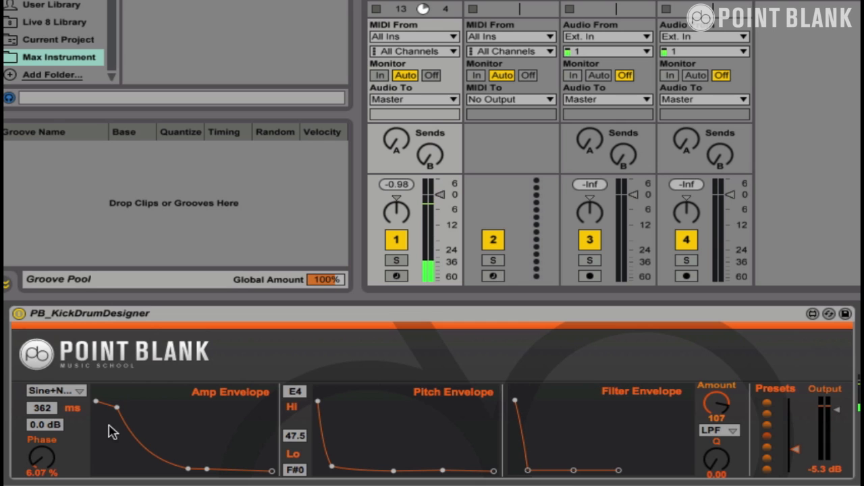
Lower the noise level to -10 dB and change the oscillator waveform to Sine.
drag(47, 432, 47, 460)
drag(754, 201, 752, 146)
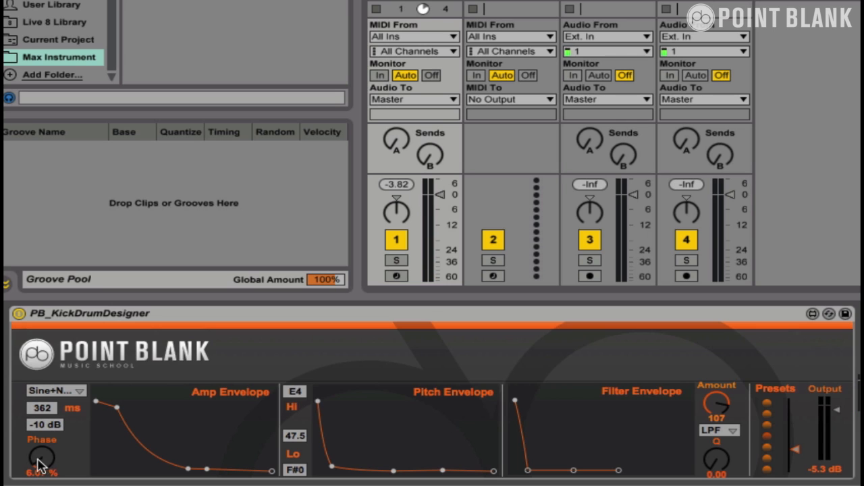
click(54, 392)
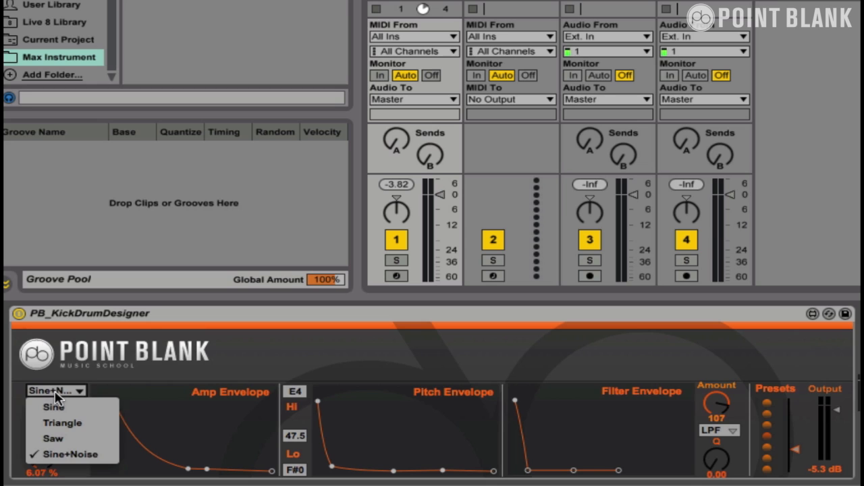
click(54, 407)
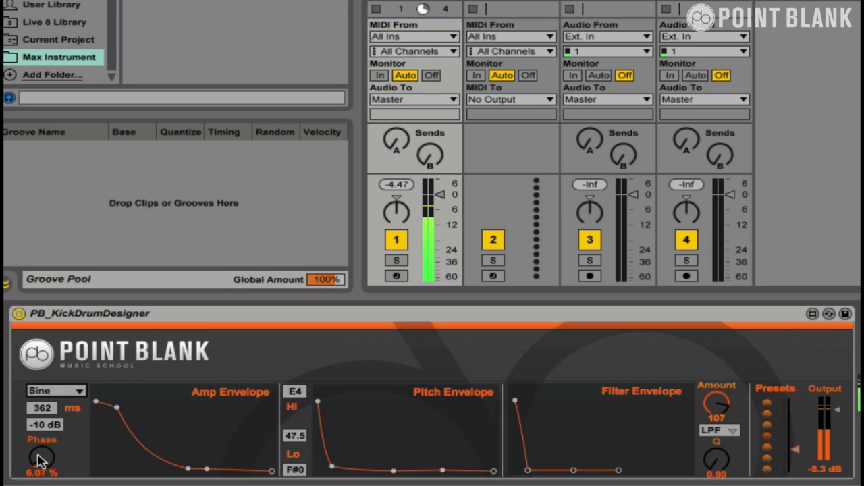
Turn the filter off and raise the oscillator Phase to about 22.8%.
click(734, 433)
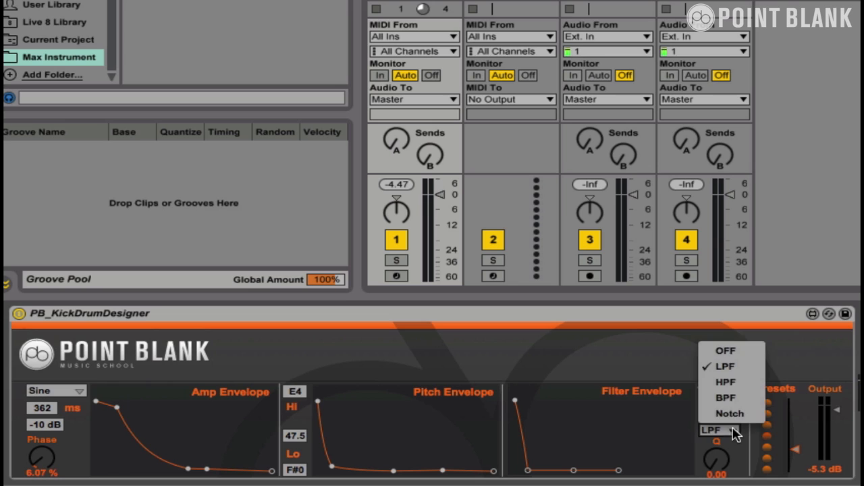
click(726, 350)
drag(45, 456, 41, 429)
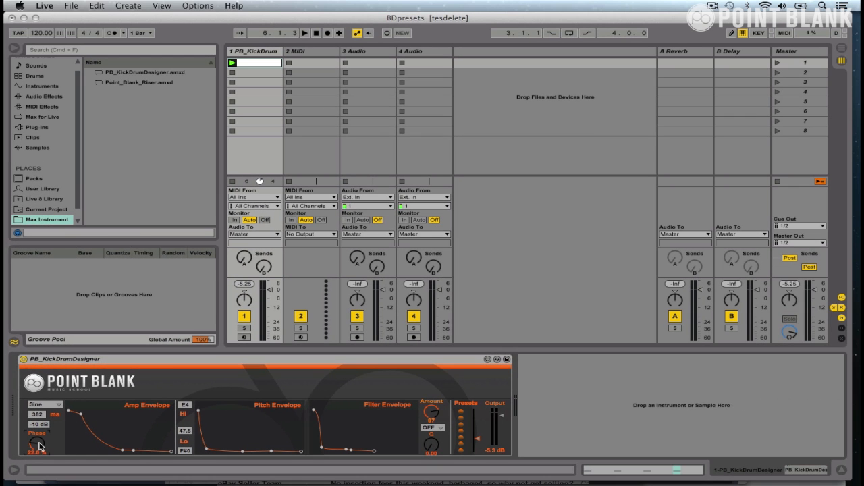
Save the Kick Drum Designer device as a preset named "kickpresets" in the User Library.
click(507, 360)
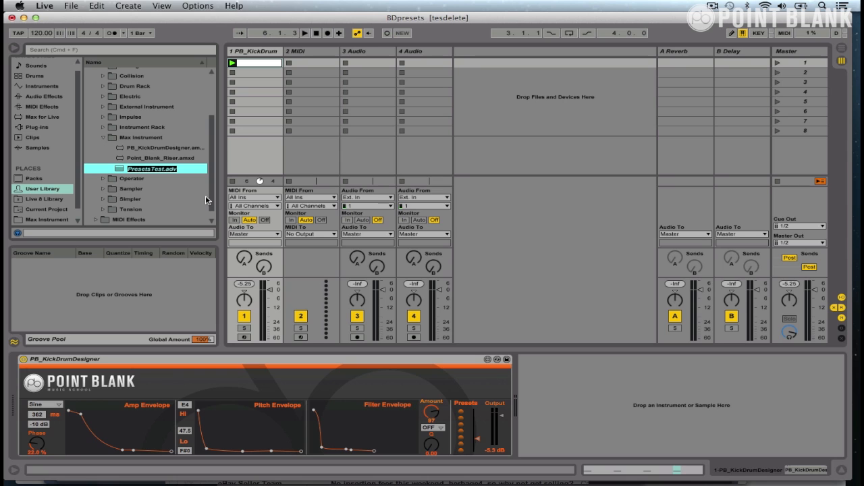
text(kickpresets)
key(Return)
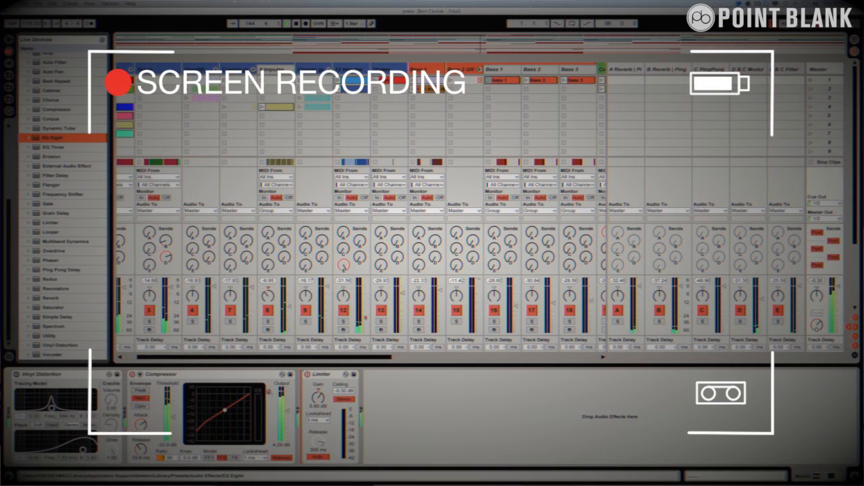
Insert an EQ Eight between the Compressor and Limiter and pull its second band down into a slight cut at about 214 Hz.
drag(53, 137, 301, 415)
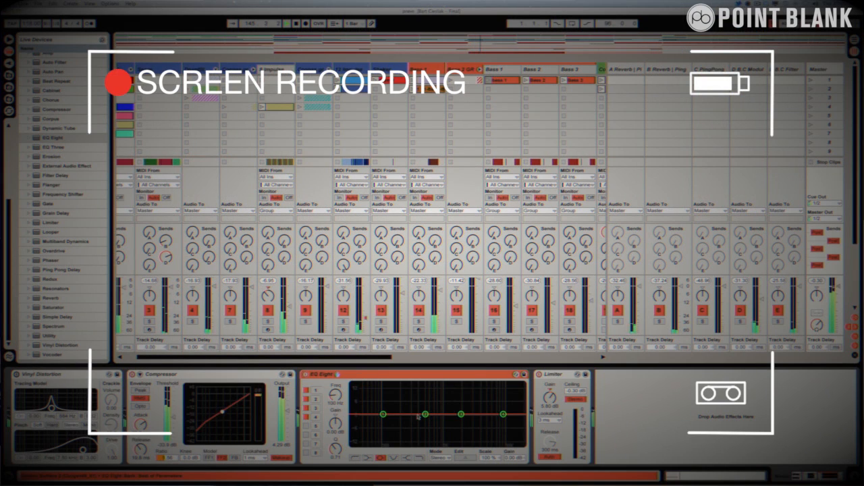
drag(426, 414, 403, 420)
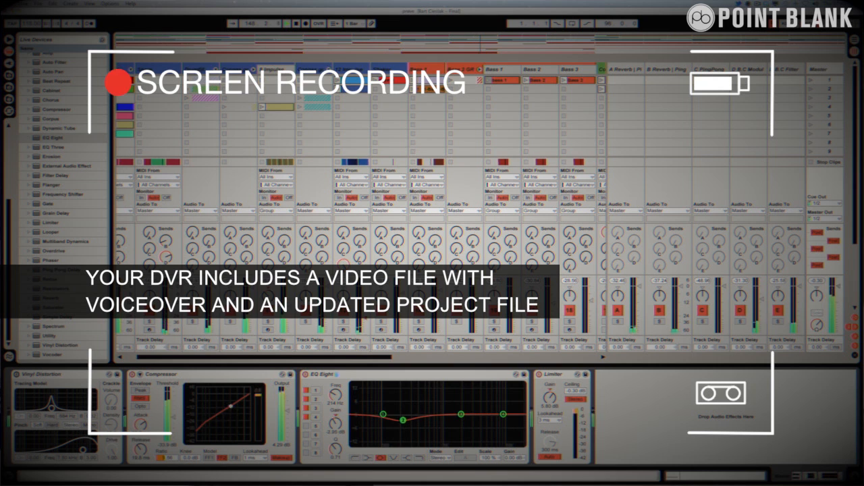